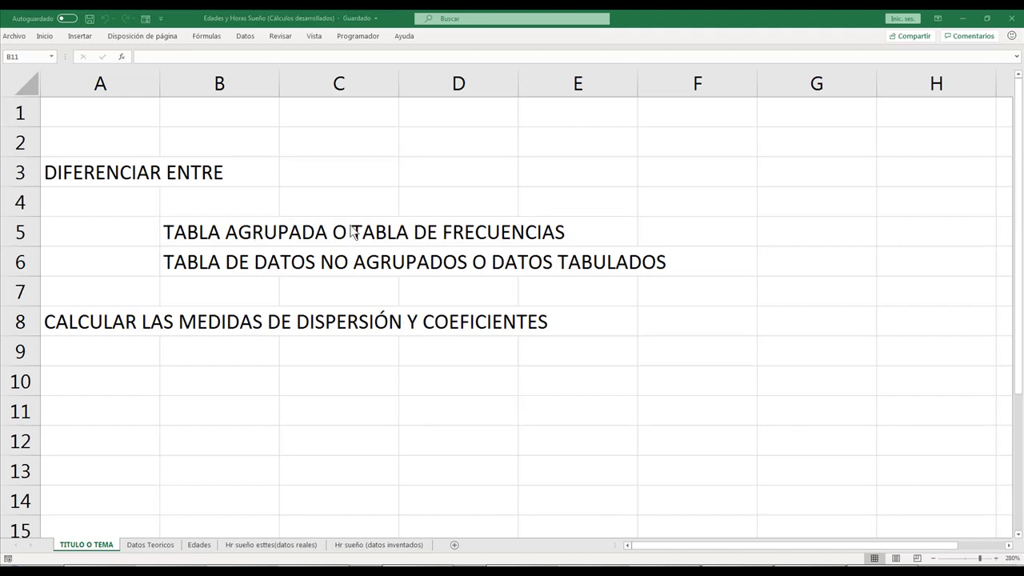
Glance at the Datos Teoricos sheet, then show the Edades sheet listing ages 11–17 with counts.
{"action": "left_click", "coordinate": [149, 546]}
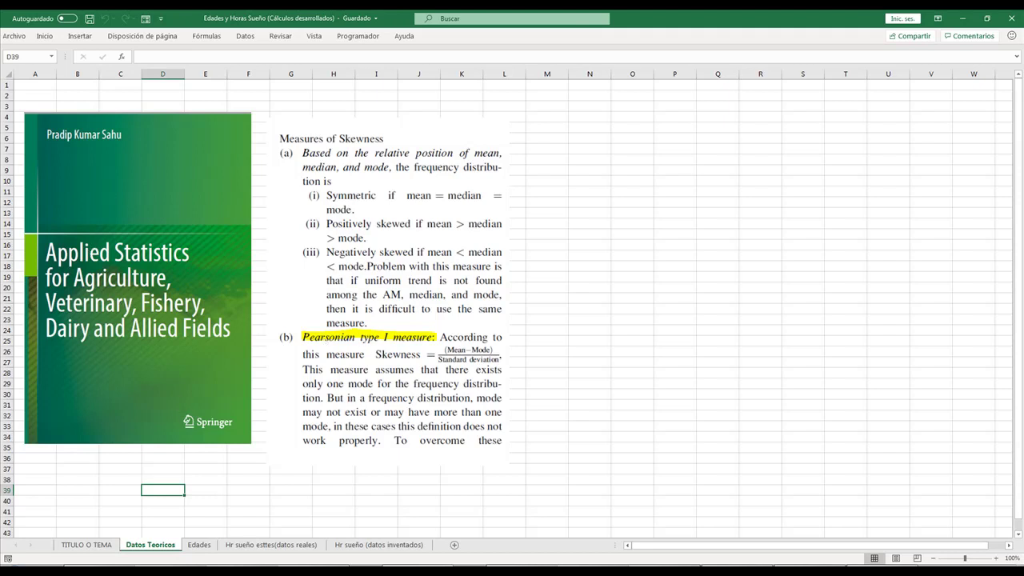
{"action": "left_click", "coordinate": [199, 545]}
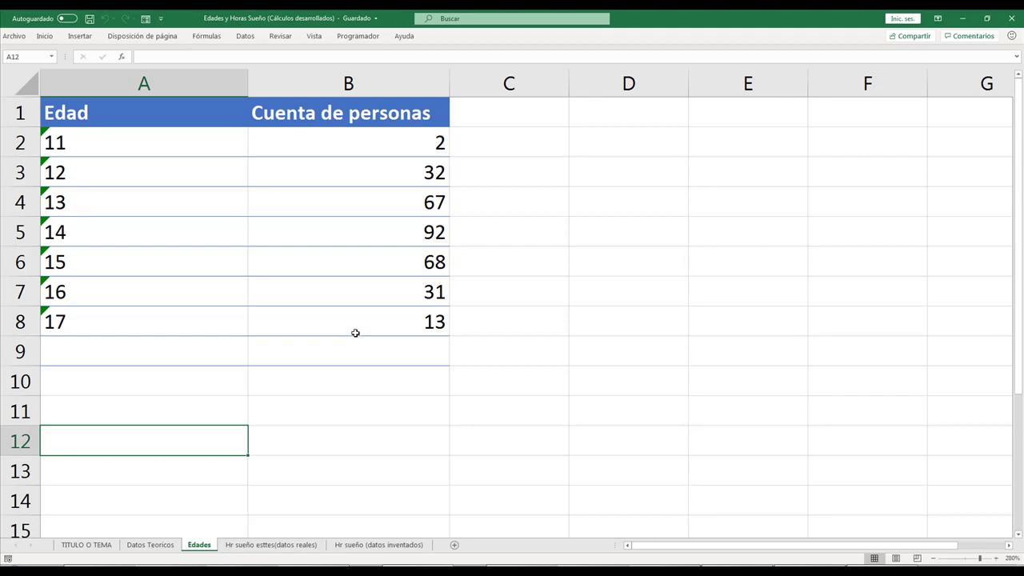
Label A9 'SUMA' and total the counts in B9 with +SUMA(B2:B8), giving 305.
{"action": "left_click", "coordinate": [355, 333]}
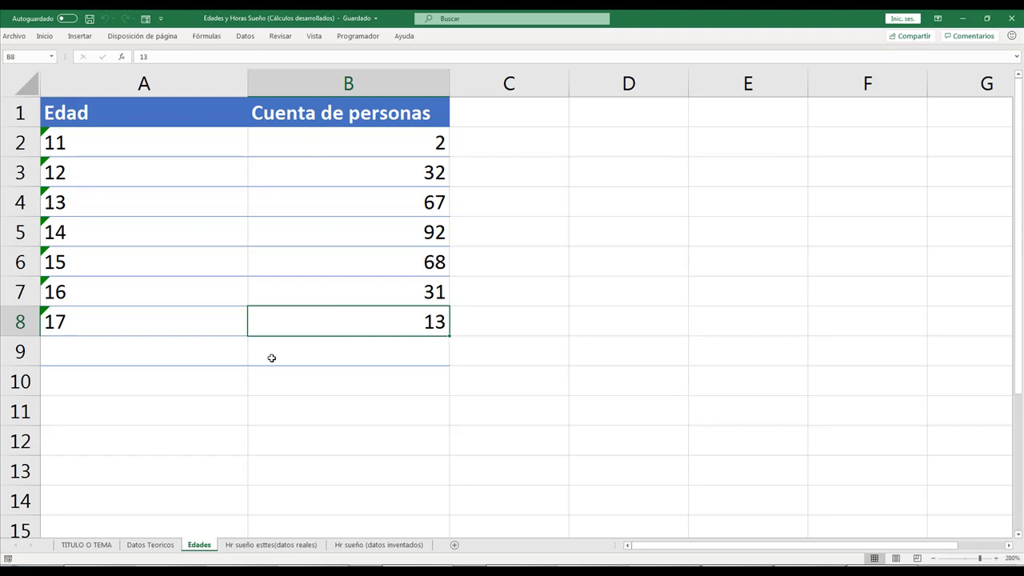
{"action": "left_click", "coordinate": [143, 343]}
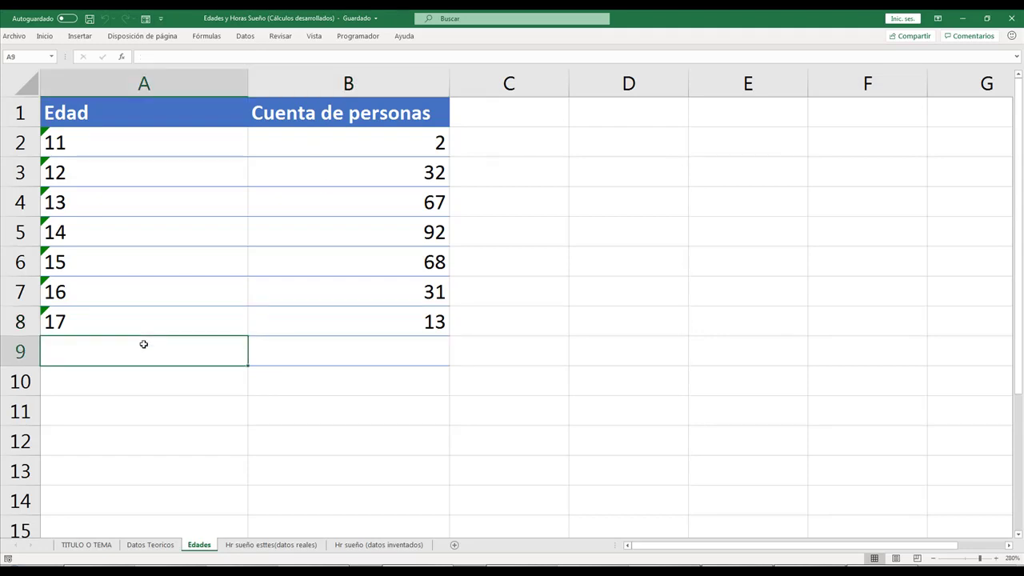
{"action": "type", "text": "SUMA"}
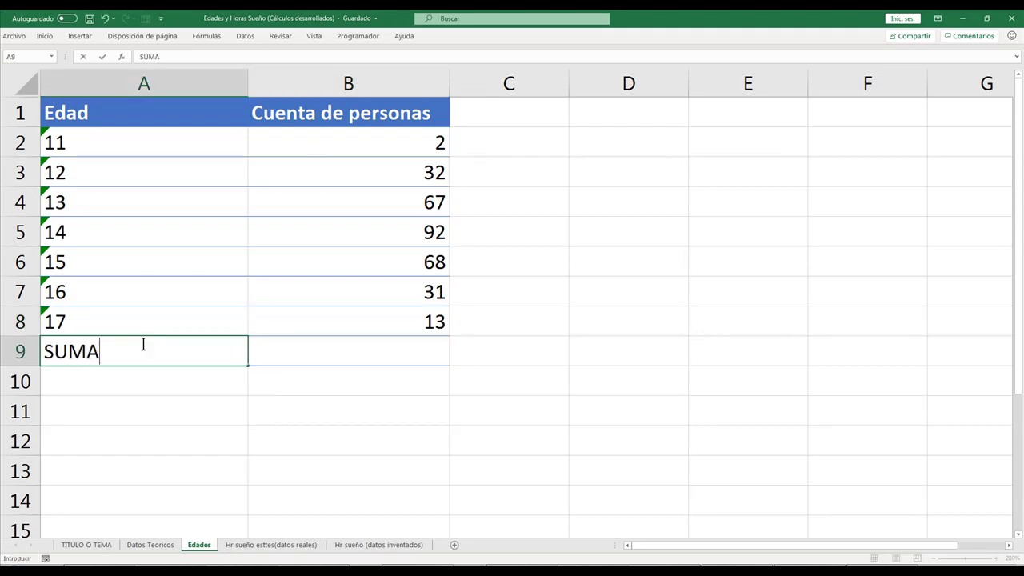
{"action": "key", "text": "Tab"}
{"action": "type", "text": "+SUMA"}
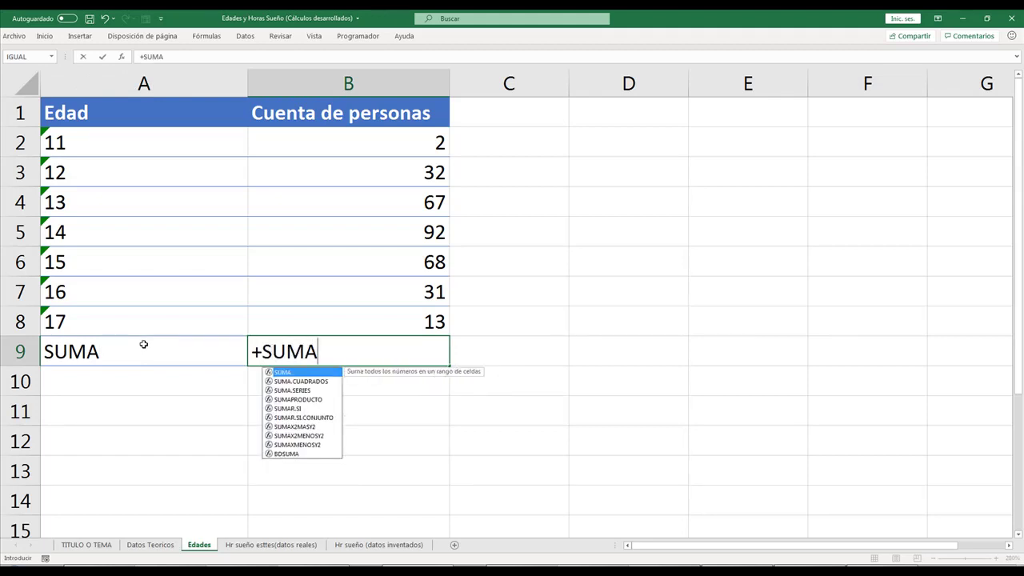
{"action": "type", "text": "("}
{"action": "key", "text": "Up"}
{"action": "key", "text": "shift+Up"}
{"action": "key", "text": "shift+Up"}
{"action": "key", "text": "shift+Up"}
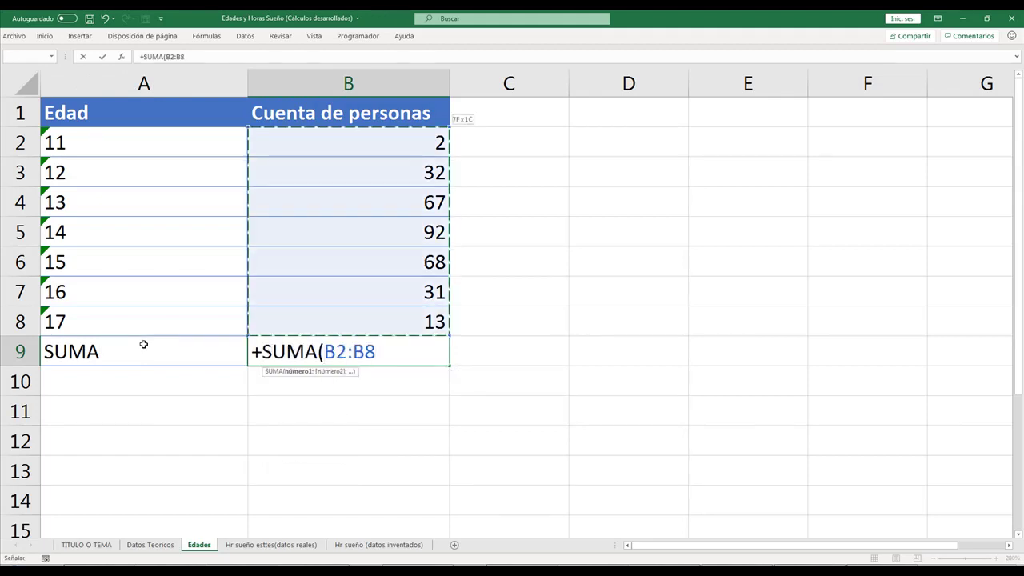
{"action": "type", "text": ")"}
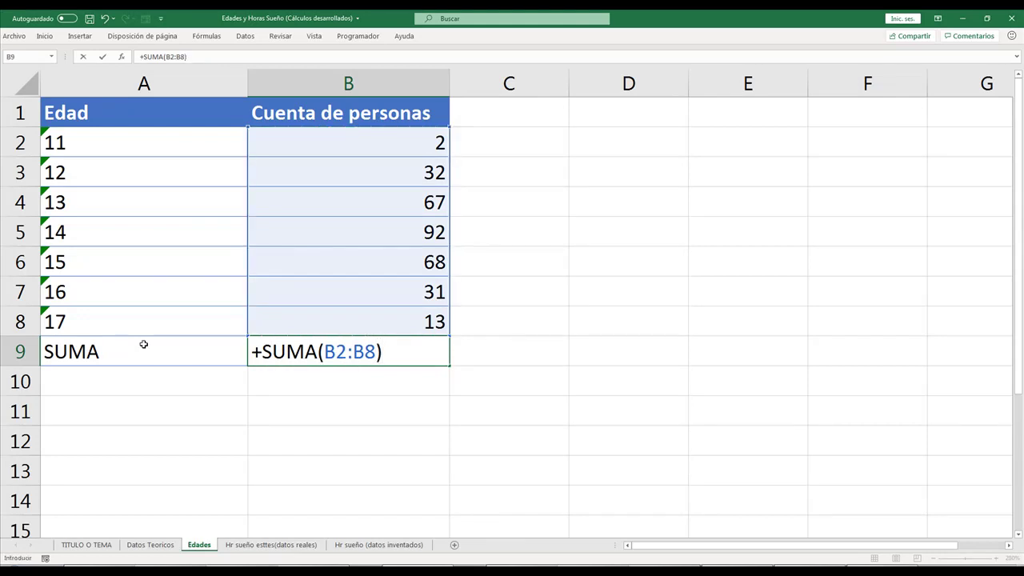
{"action": "key", "text": "Return"}
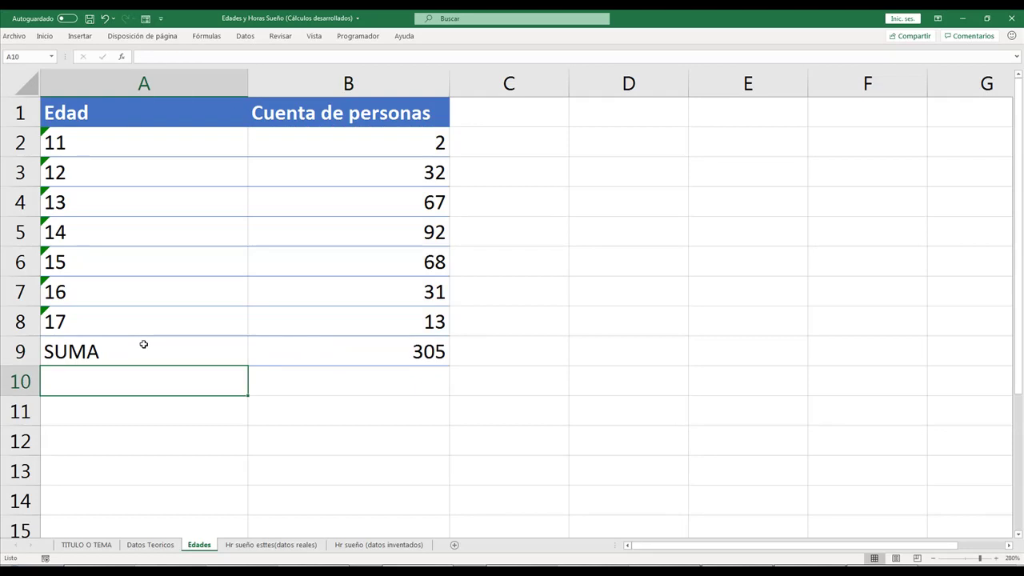
{"action": "key", "text": "Right"}
{"action": "key", "text": "Right"}
{"action": "key", "text": "Up"}
{"action": "key", "text": "Up"}
{"action": "key", "text": "Up"}
{"action": "key", "text": "Up"}
{"action": "key", "text": "Up"}
{"action": "key", "text": "Up"}
Head column C 'Xi*Fa' and fill +A2*B2 down to row 8, starting at 22.
{"action": "key", "text": "Up"}
{"action": "key", "text": "Up"}
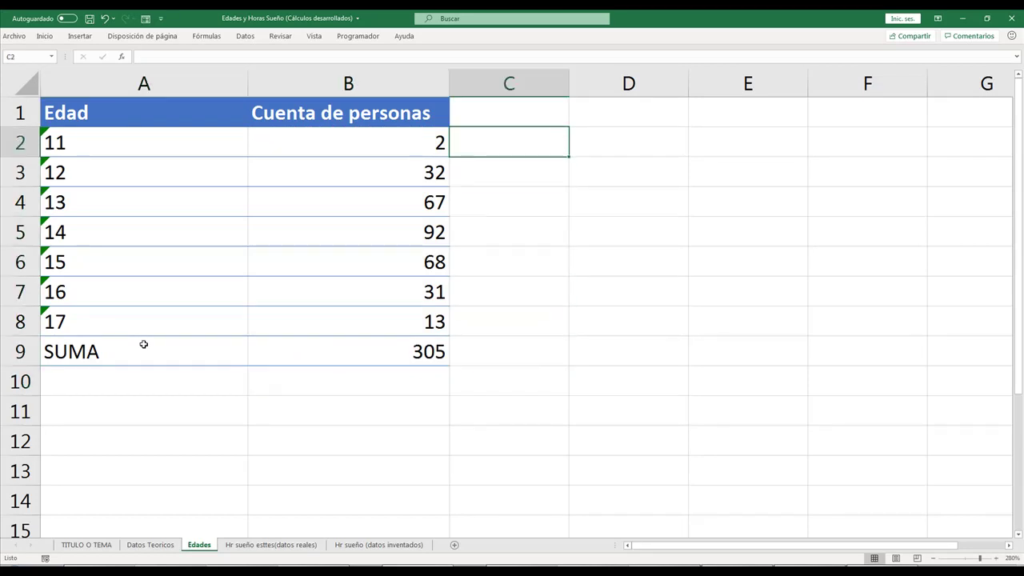
{"action": "key", "text": "Up"}
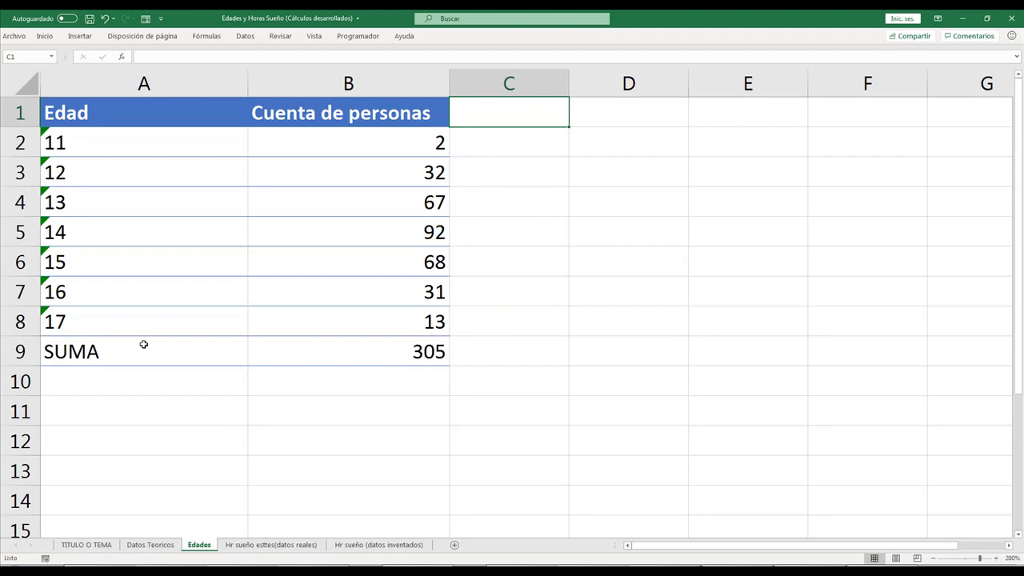
{"action": "type", "text": "Xi*Fa"}
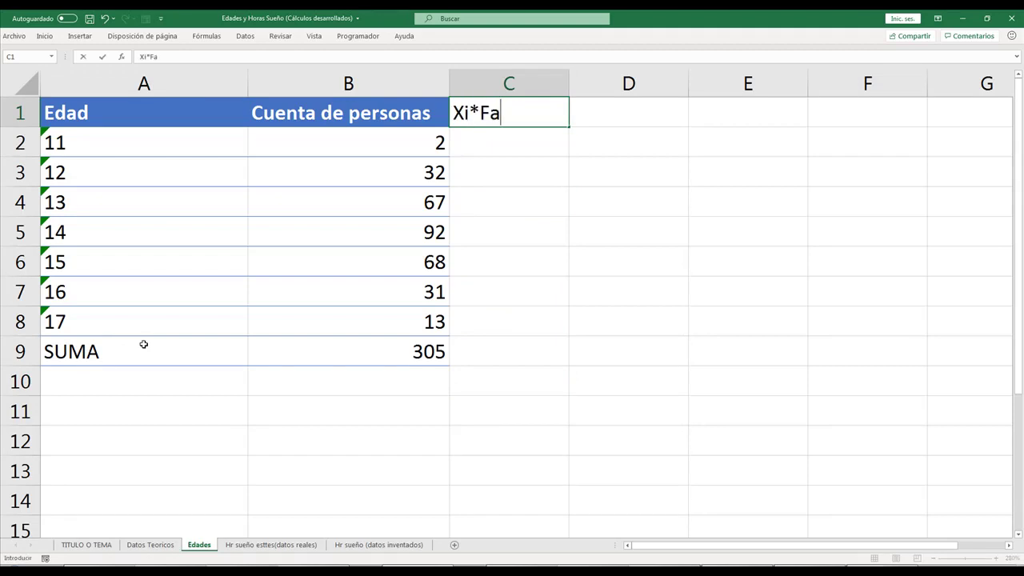
{"action": "key", "text": "Return"}
{"action": "type", "text": "+"}
{"action": "key", "text": "Left"}
{"action": "key", "text": "Left"}
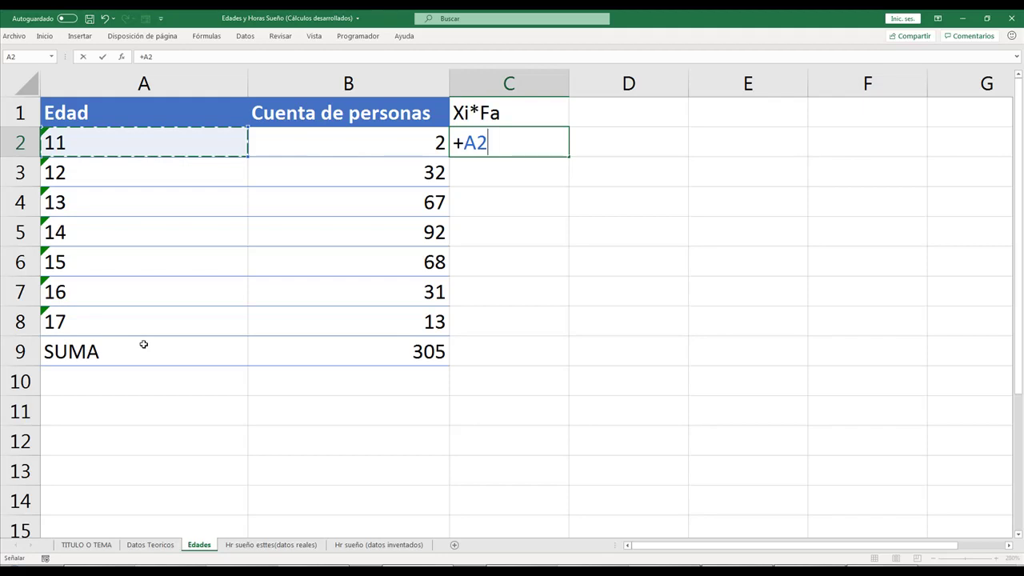
{"action": "type", "text": "*"}
{"action": "key", "text": "Left"}
{"action": "key", "text": "Return"}
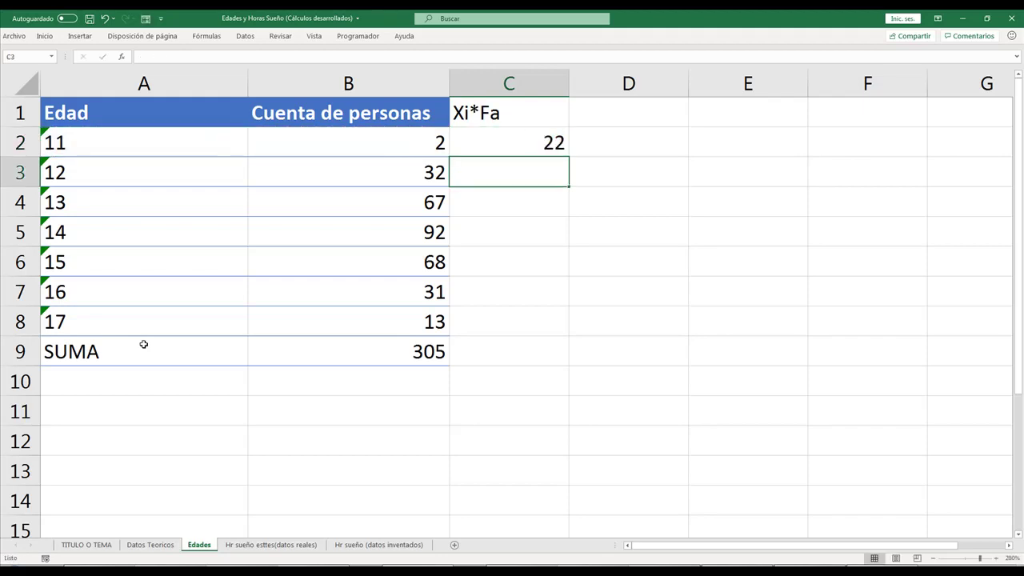
{"action": "left_click", "coordinate": [552, 136]}
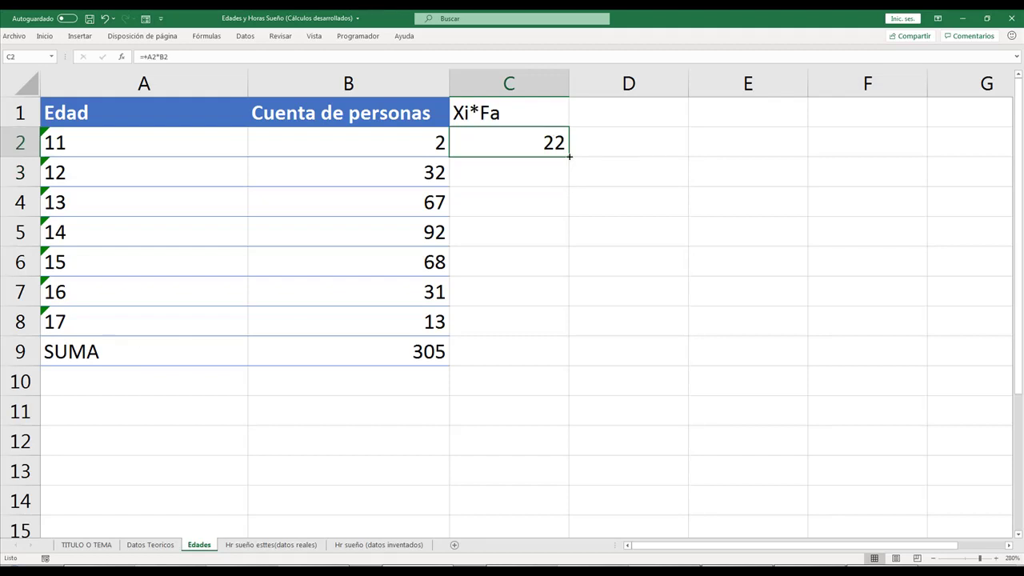
{"action": "double_click", "coordinate": [567, 156]}
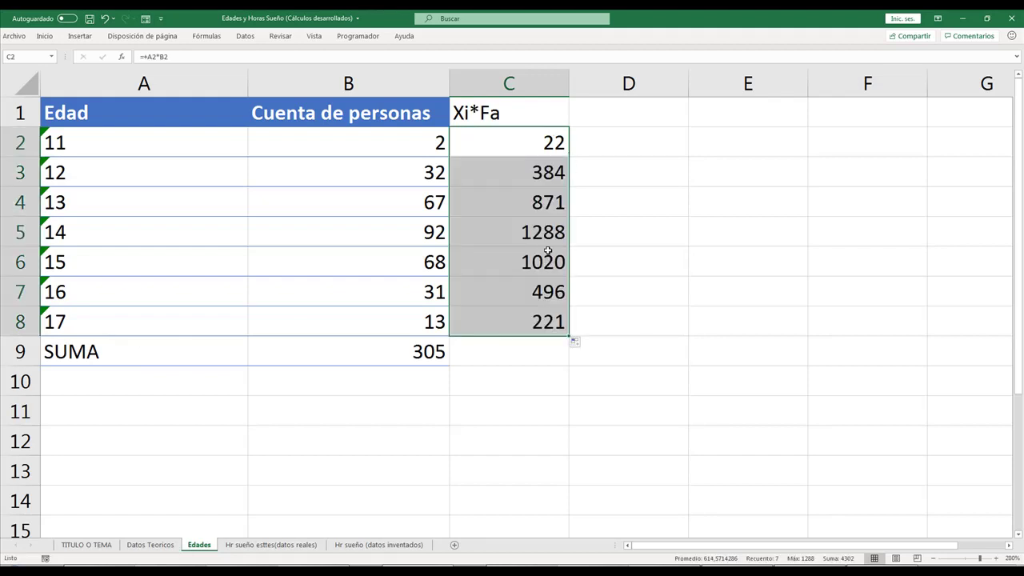
Copy the B9 sum formula into C9 so it totals C2:C8 as 4302.
{"action": "left_click", "coordinate": [493, 352]}
{"action": "left_click", "coordinate": [422, 353]}
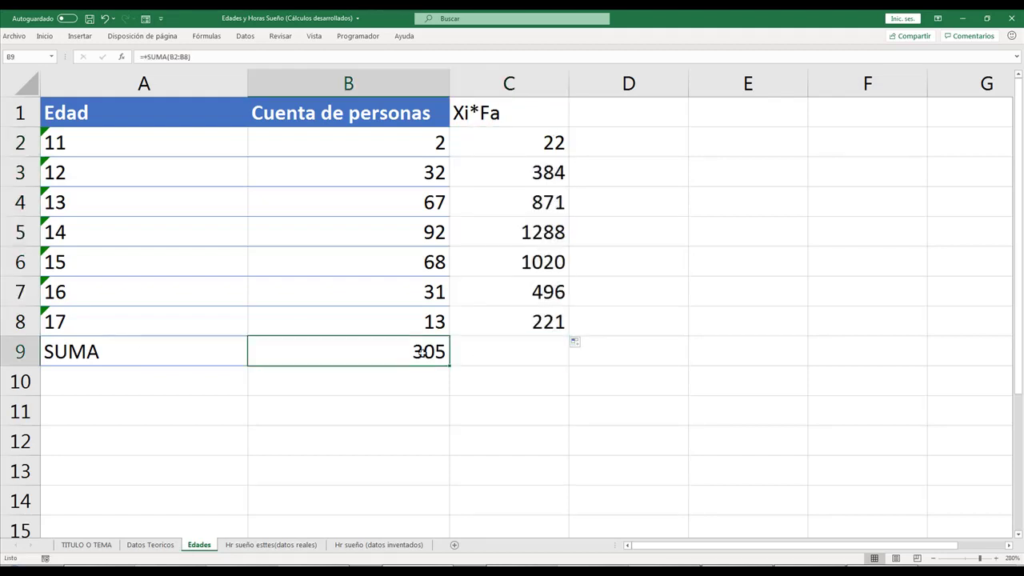
{"action": "key", "text": "ctrl+c"}
{"action": "left_click", "coordinate": [490, 357]}
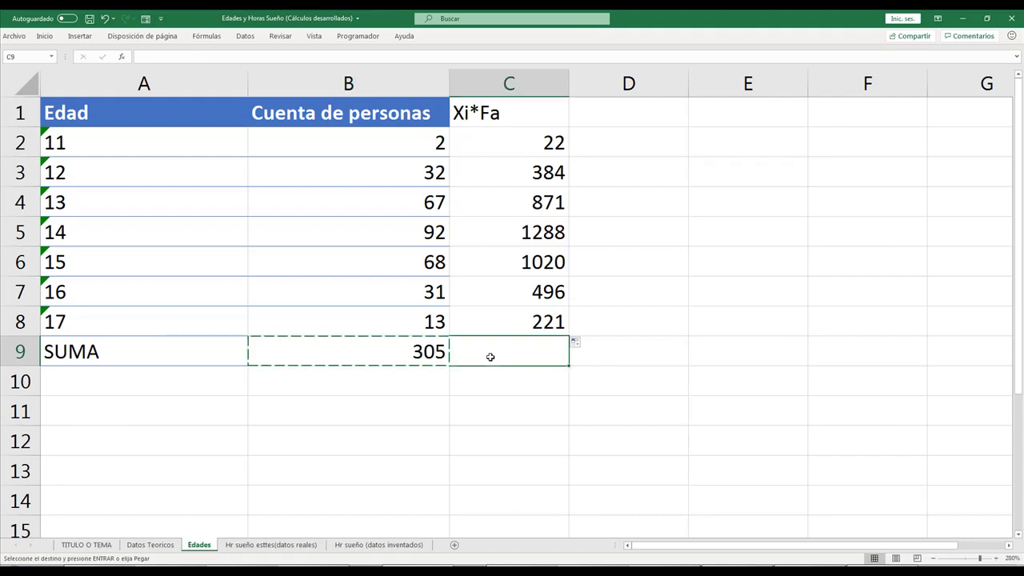
{"action": "key", "text": "ctrl+v"}
{"action": "key", "text": "Escape"}
{"action": "double_click", "coordinate": [490, 357]}
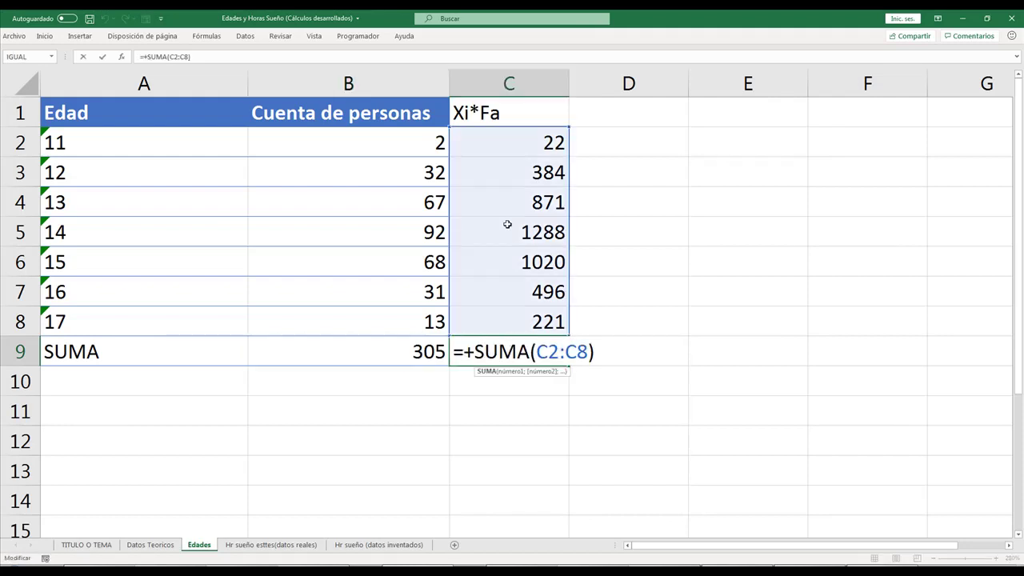
{"action": "key", "text": "Escape"}
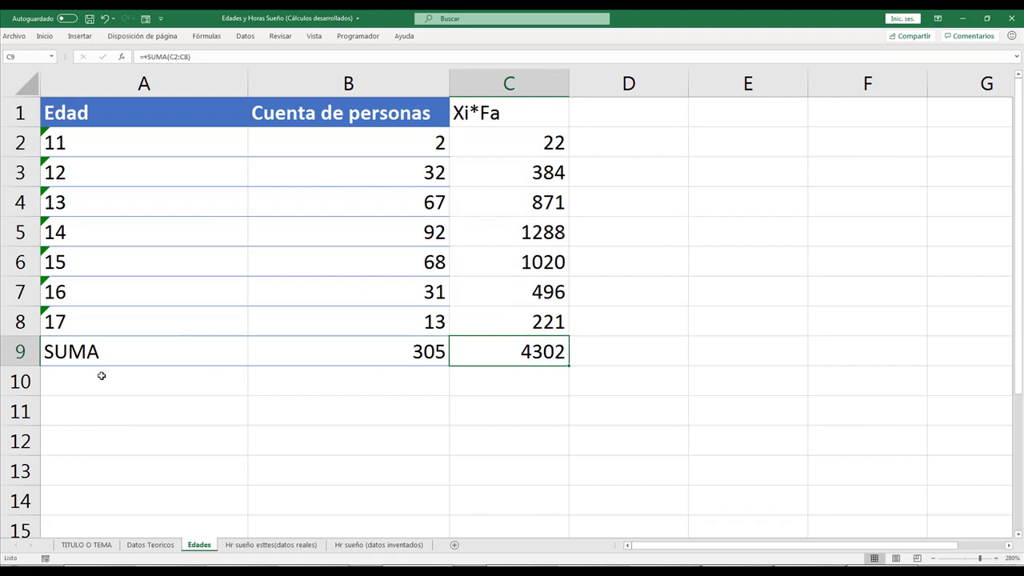
{"action": "left_click", "coordinate": [101, 375]}
Label row 10 'MEDIA' and compute the mean age as C9/B9, giving 14,104918.
{"action": "type", "text": "MEDI"}
{"action": "key", "text": "Tab"}
{"action": "left_click", "coordinate": [102, 375]}
{"action": "type", "text": "MEDIA"}
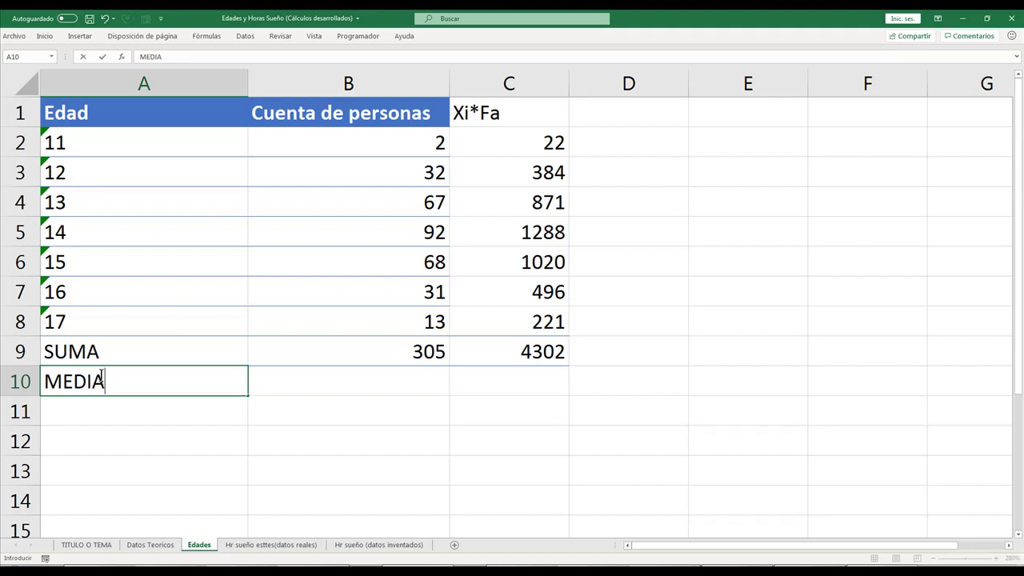
{"action": "key", "text": "Tab"}
{"action": "key", "text": "Tab"}
{"action": "type", "text": "+"}
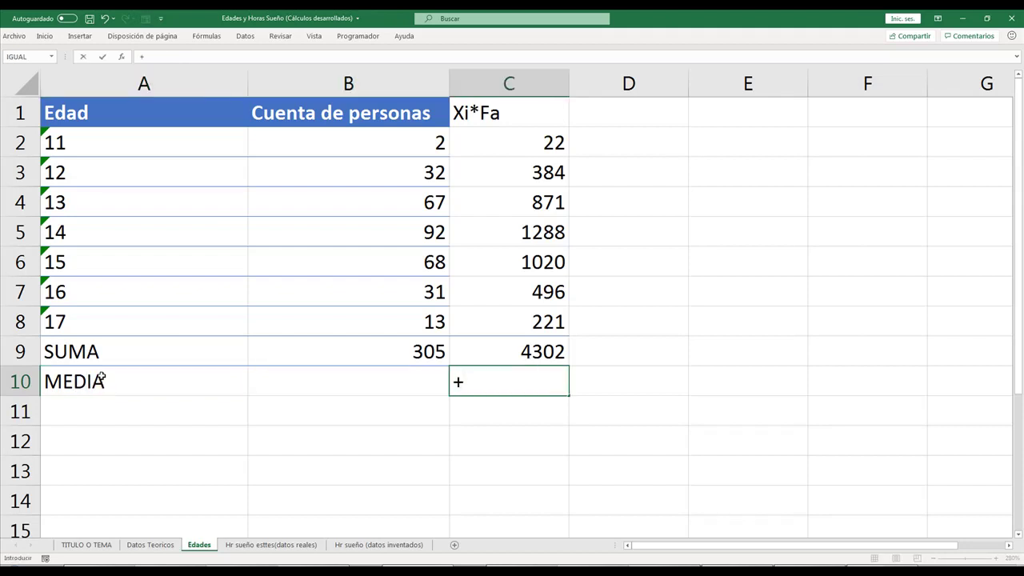
{"action": "key", "text": "Up"}
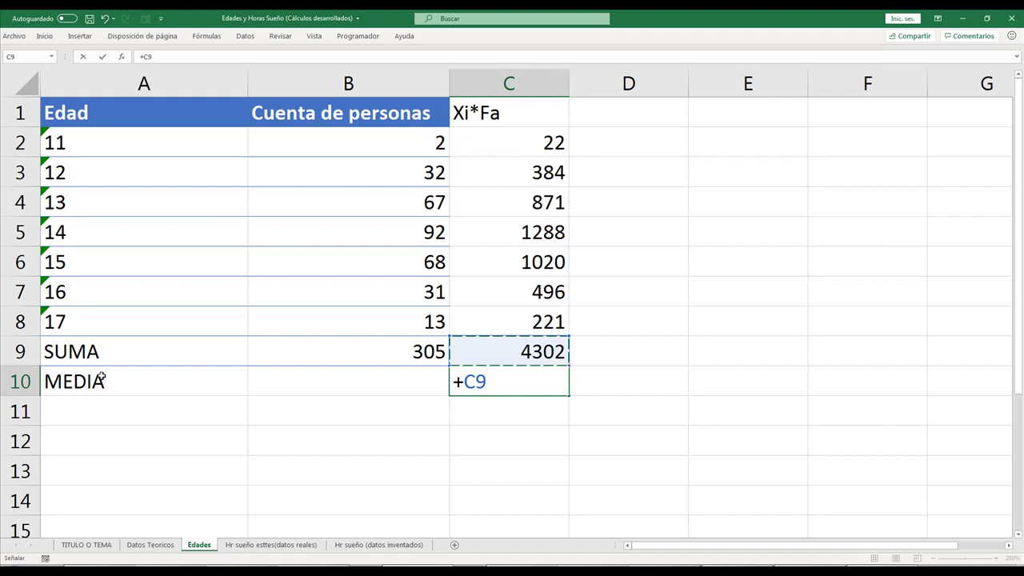
{"action": "type", "text": "/"}
{"action": "key", "text": "Left"}
{"action": "key", "text": "Up"}
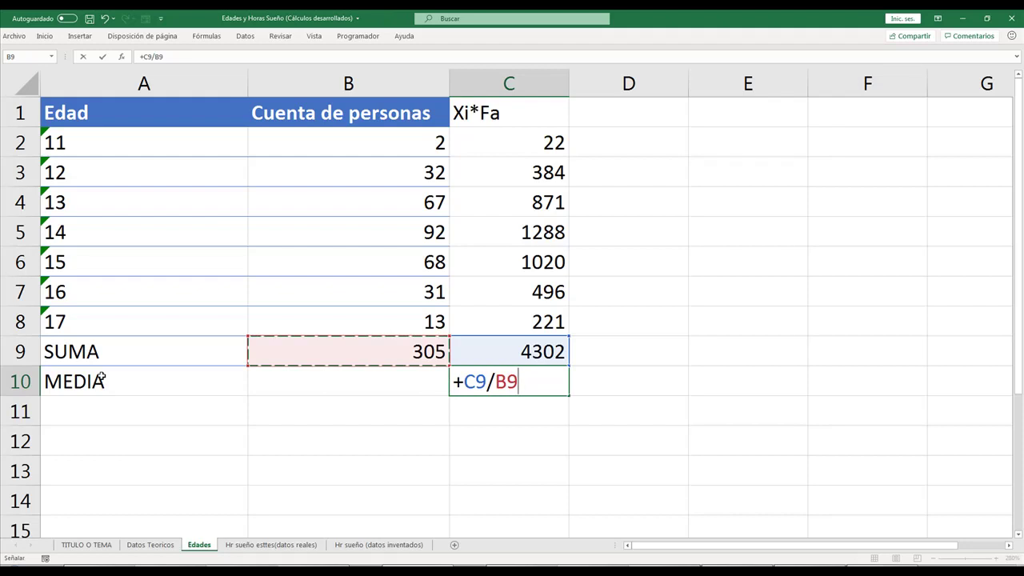
{"action": "key", "text": "Return"}
Copy the MEDIA entry into B10 and select both MEDIA cells.
{"action": "key", "text": "Up"}
{"action": "key", "text": "Right"}
{"action": "key", "text": "Right"}
{"action": "key", "text": "Right"}
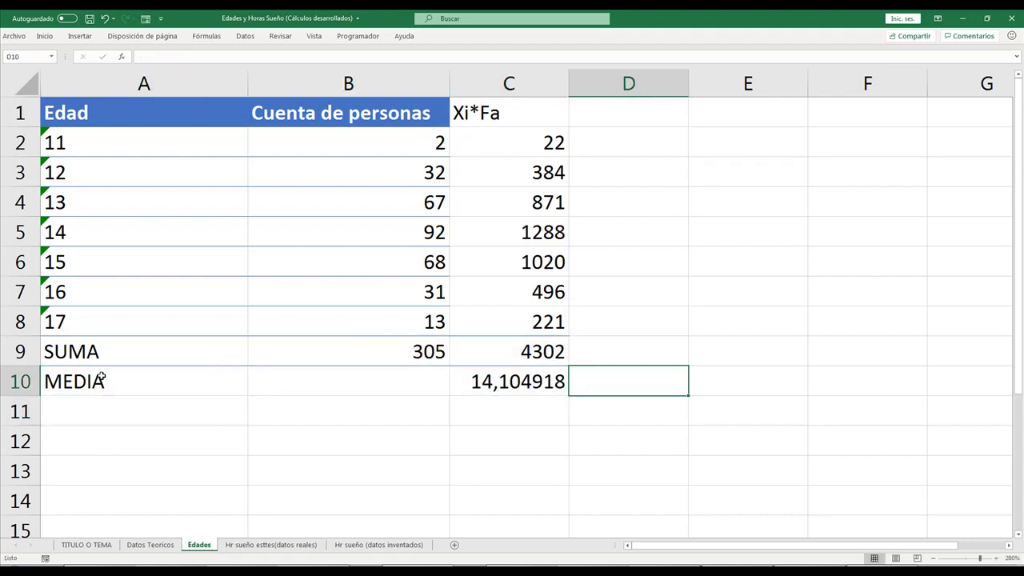
{"action": "key", "text": "Left"}
{"action": "key", "text": "Left"}
{"action": "key", "text": "Left"}
{"action": "key", "text": "ctrl+c"}
{"action": "key", "text": "Right"}
{"action": "key", "text": "ctrl+v"}
{"action": "key", "text": "Right"}
{"action": "key", "text": "Left"}
{"action": "key", "text": "shift+Right"}
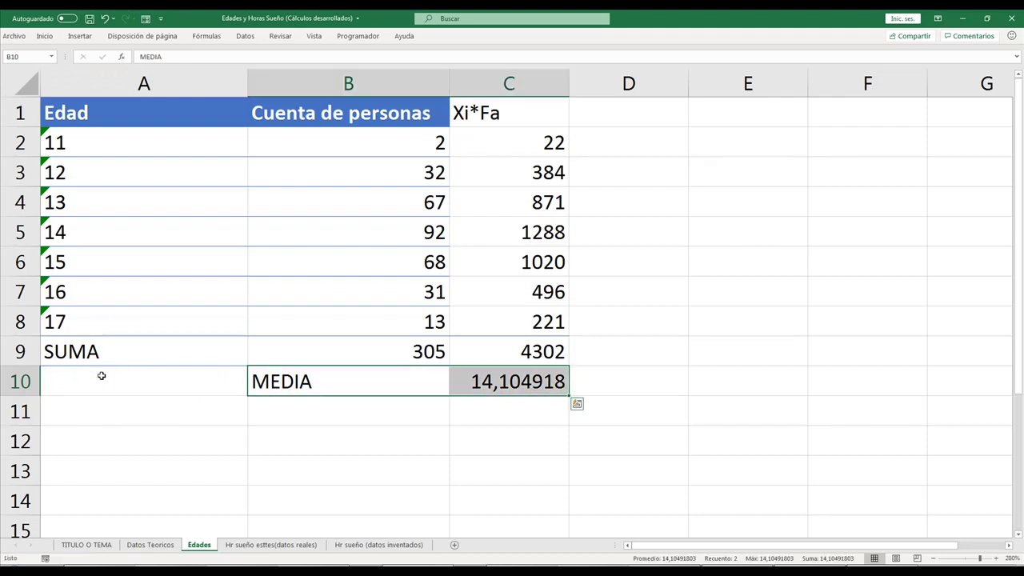
Give the MEDIA cells a light orange fill and an outside border.
{"action": "left_click", "coordinate": [44, 36]}
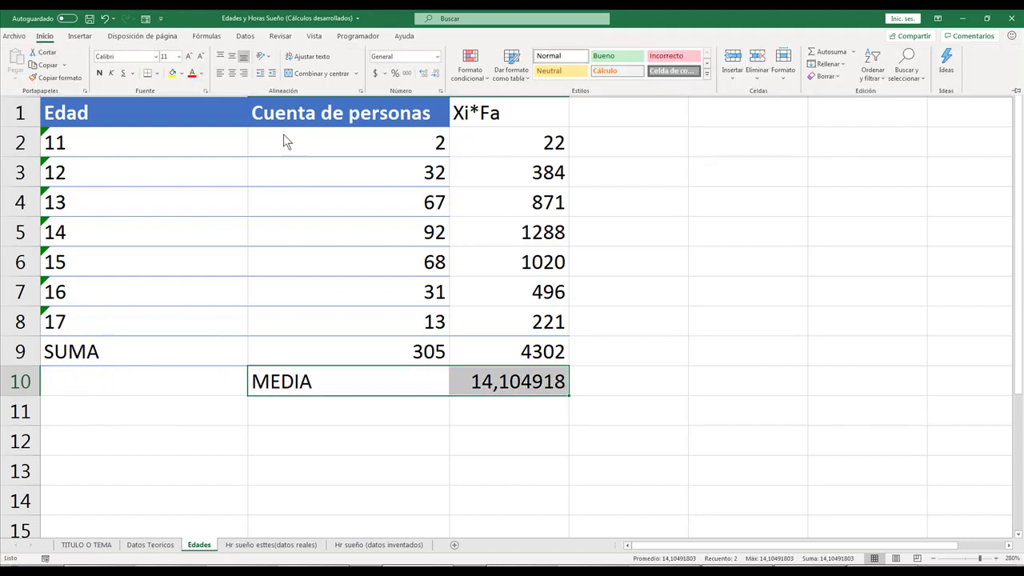
{"action": "left_click", "coordinate": [182, 72]}
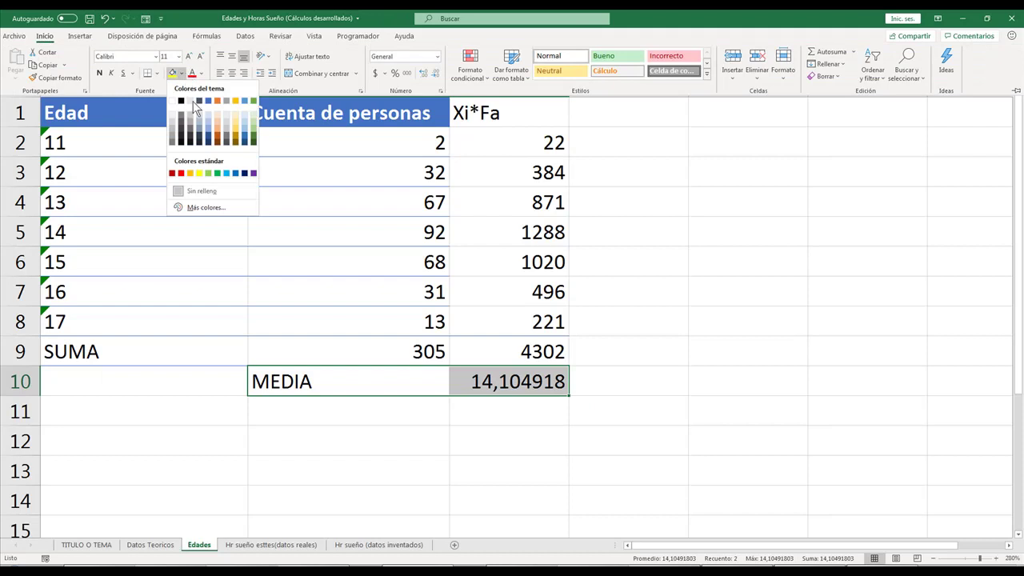
{"action": "left_click", "coordinate": [235, 128]}
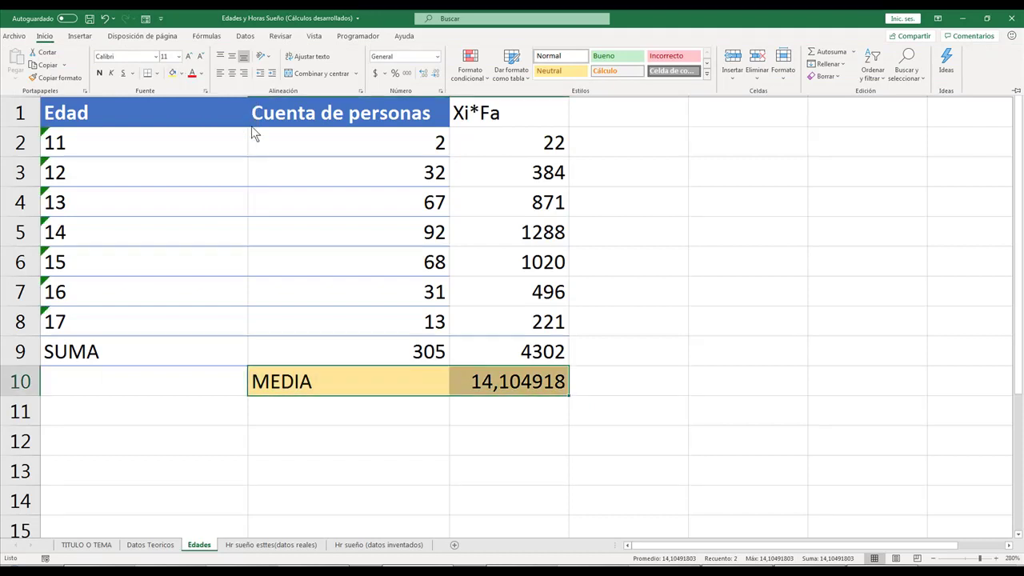
{"action": "left_click", "coordinate": [157, 73]}
{"action": "left_click", "coordinate": [174, 179]}
{"action": "left_click", "coordinate": [363, 421]}
{"action": "left_click", "coordinate": [355, 403]}
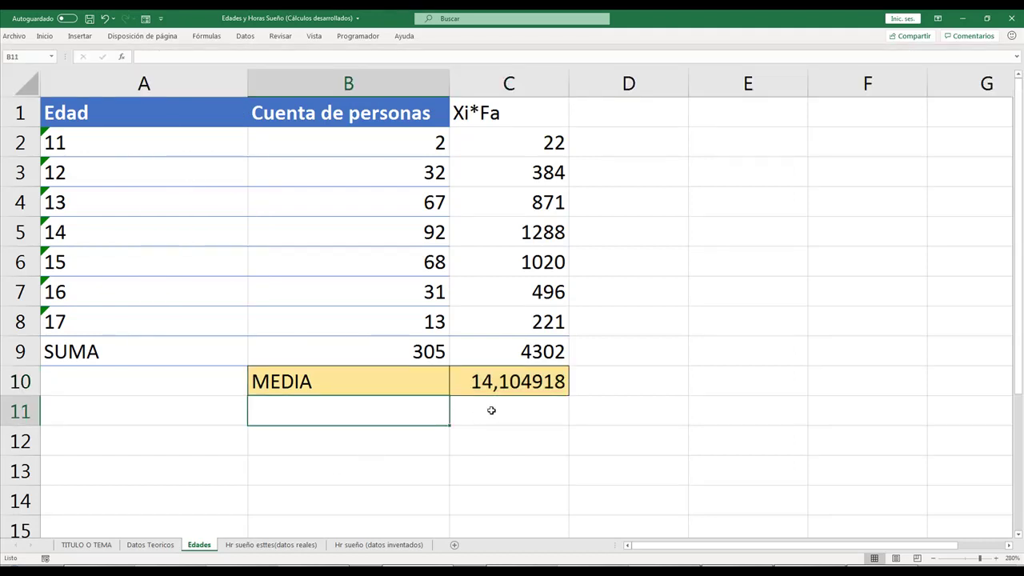
{"action": "left_click", "coordinate": [631, 117]}
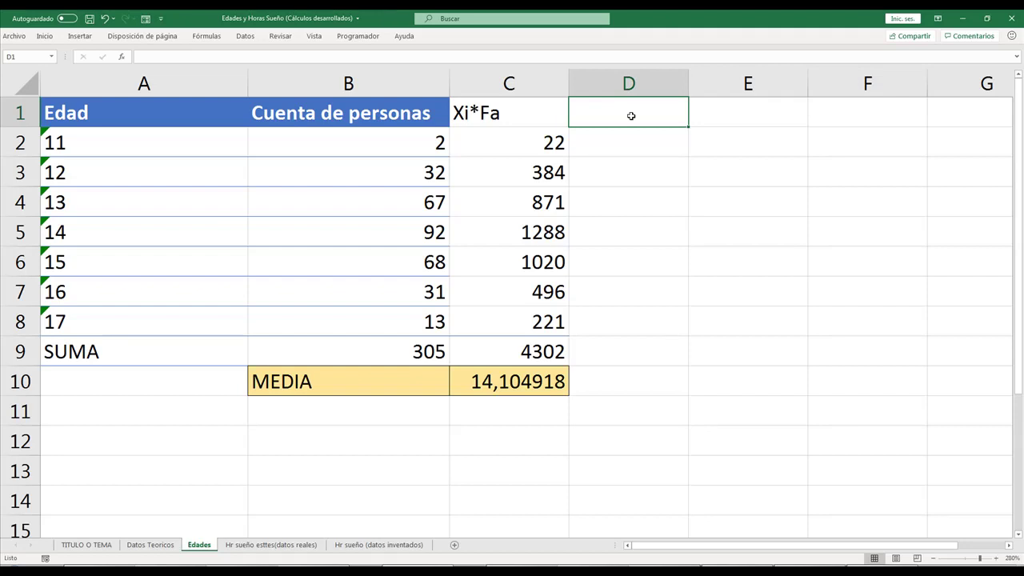
Enter 'Xi-U' in D1 as the deviation column heading.
{"action": "type", "text": "X"}
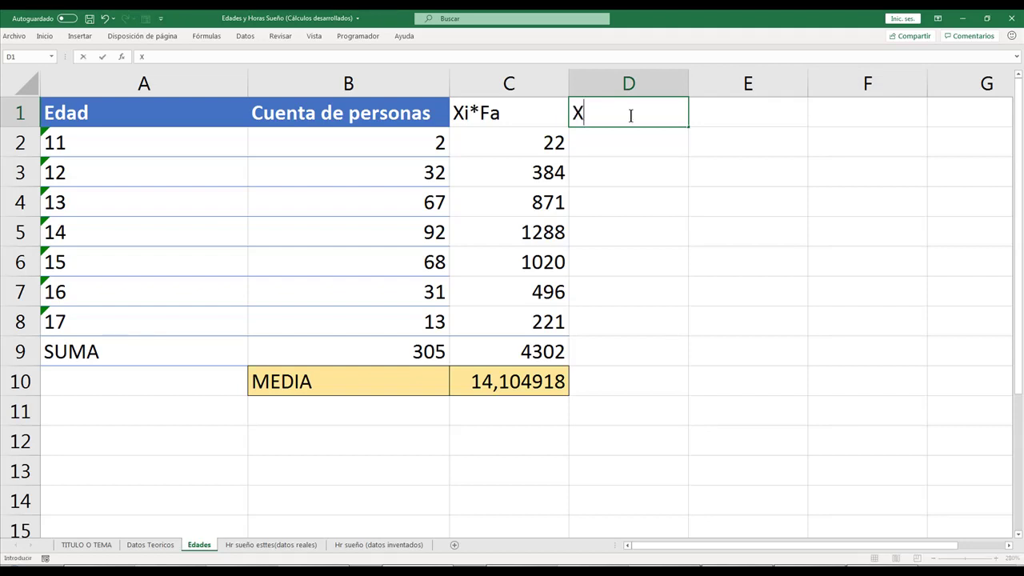
{"action": "type", "text": "i-"}
{"action": "type", "text": "U"}
{"action": "key", "text": "BackSpace"}
{"action": "type", "text": "X"}
{"action": "type", "text": "m"}
{"action": "key", "text": "BackSpace"}
{"action": "type", "text": "barra"}
{"action": "key", "text": "BackSpace"}
{"action": "key", "text": "BackSpace"}
{"action": "key", "text": "BackSpace"}
{"action": "key", "text": "BackSpace"}
{"action": "key", "text": "BackSpace"}
{"action": "key", "text": "Return"}
{"action": "left_click", "coordinate": [400, 353]}
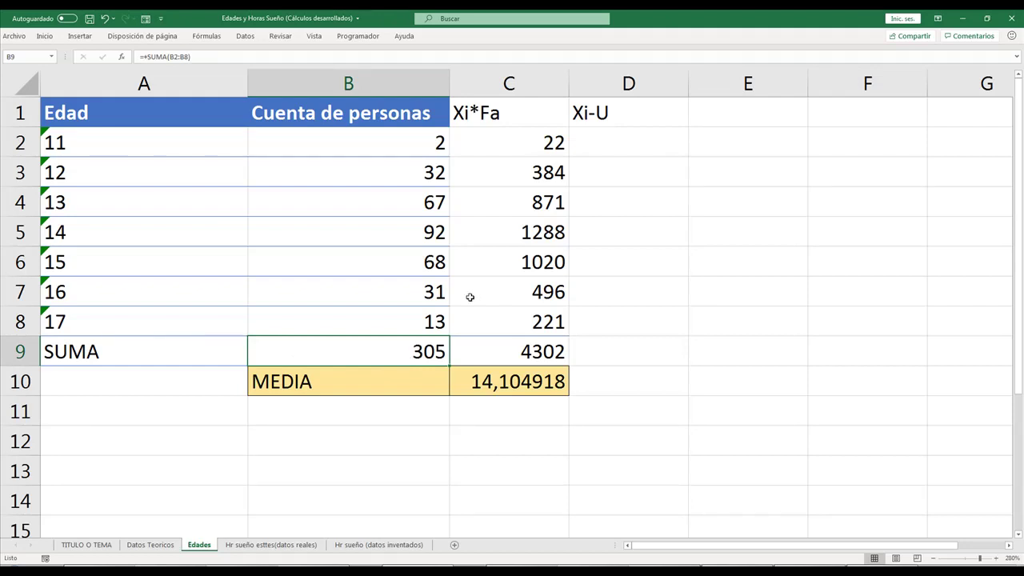
Enter =+A2-$C$10 in D2 and fill it to D8, giving -3,104918 through 2,89508197.
{"action": "left_click", "coordinate": [634, 138]}
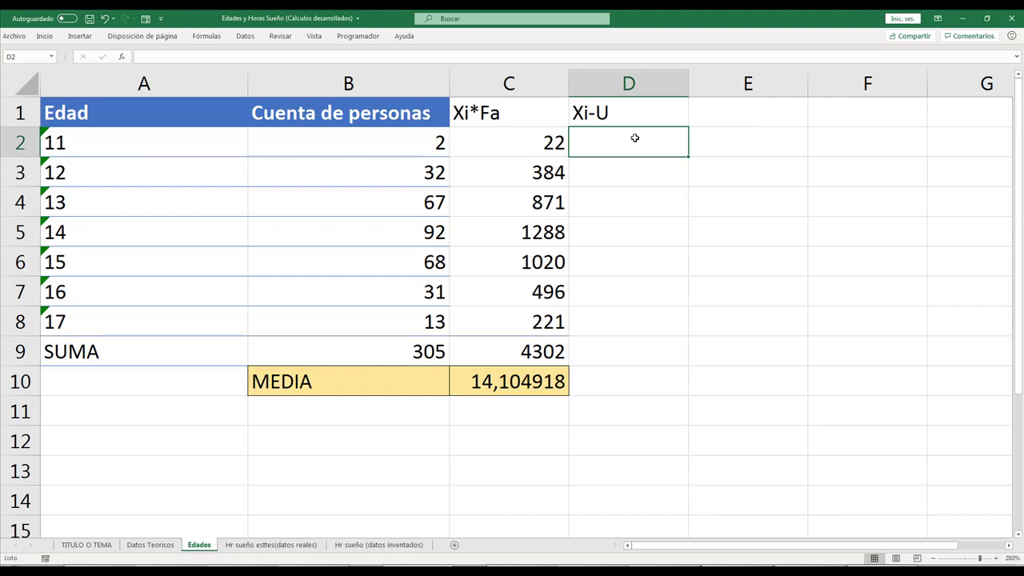
{"action": "type", "text": "+"}
{"action": "key", "text": "Escape"}
{"action": "type", "text": "+"}
{"action": "key", "text": "Left"}
{"action": "key", "text": "Left"}
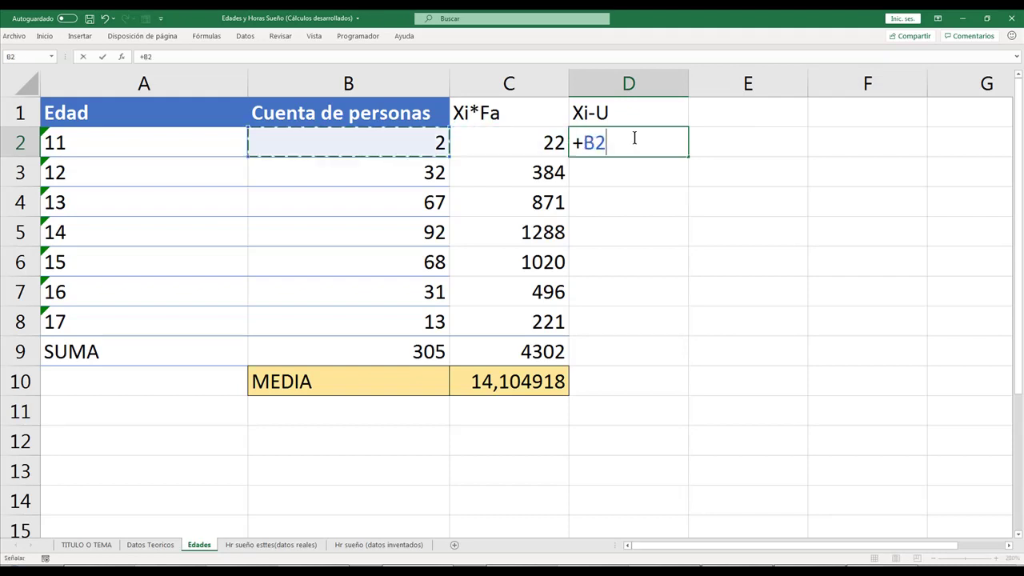
{"action": "key", "text": "Left"}
{"action": "type", "text": "-"}
{"action": "left_click", "coordinate": [497, 385]}
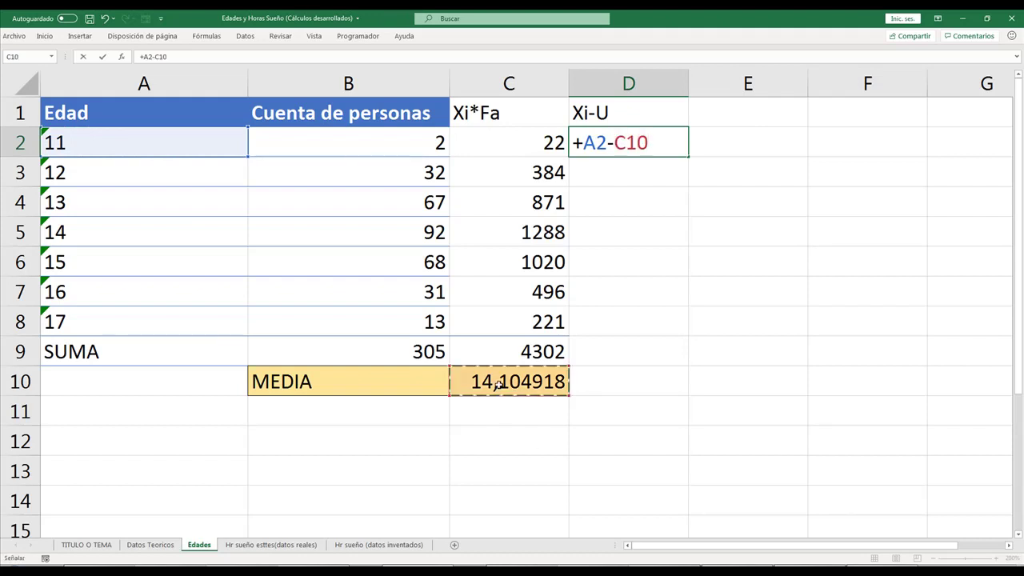
{"action": "key", "text": "F4"}
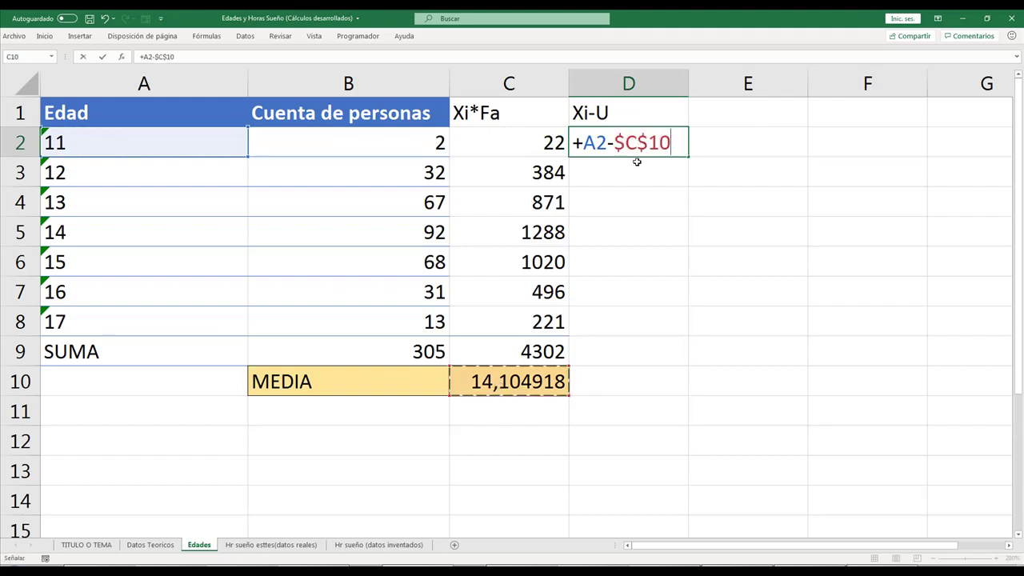
{"action": "key", "text": "Return"}
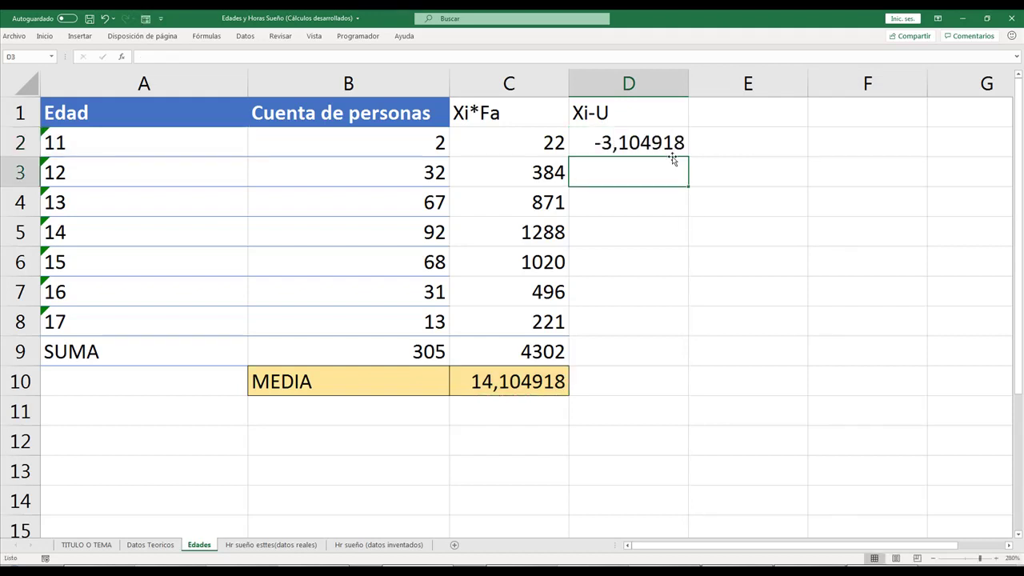
{"action": "left_click", "coordinate": [672, 151]}
{"action": "left_click_drag", "start_coordinate": [683, 159], "coordinate": [680, 337]}
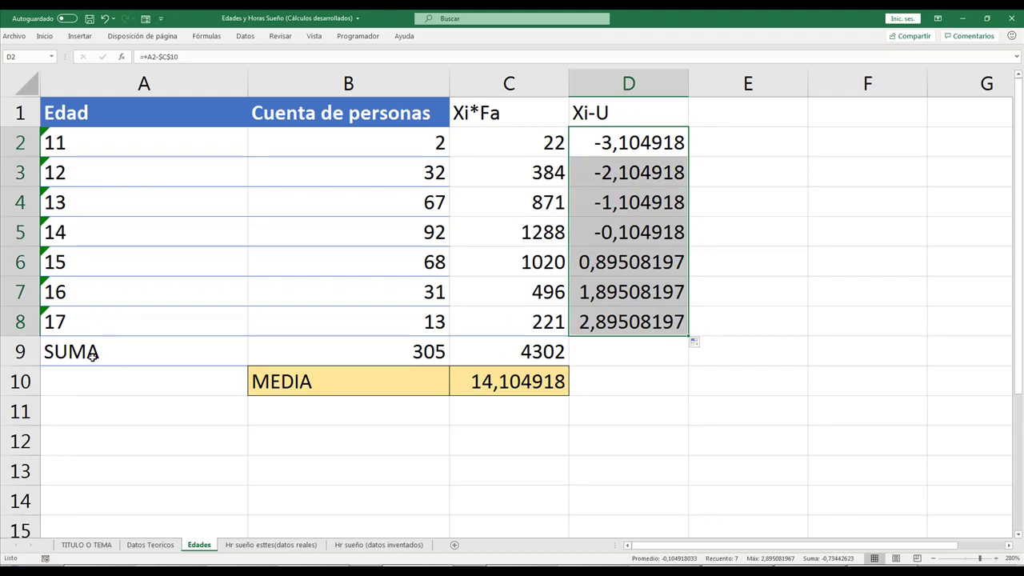
{"action": "left_click_drag", "start_coordinate": [390, 361], "coordinate": [501, 359]}
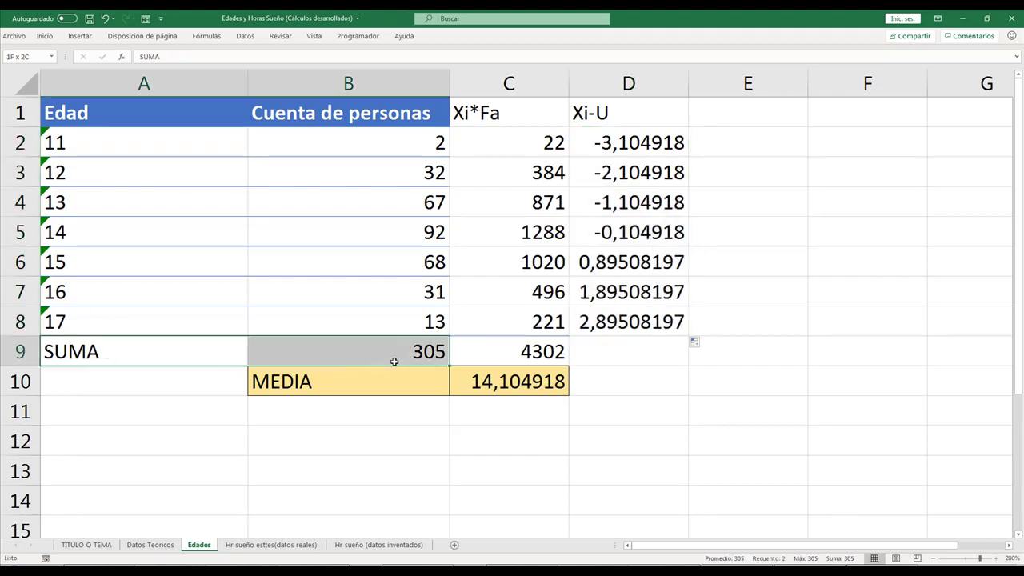
Shade the SUMA row A9:C9 light orange, then start the '(Xi-U)^' heading in E1.
{"action": "left_click", "coordinate": [50, 36]}
{"action": "left_click", "coordinate": [172, 72]}
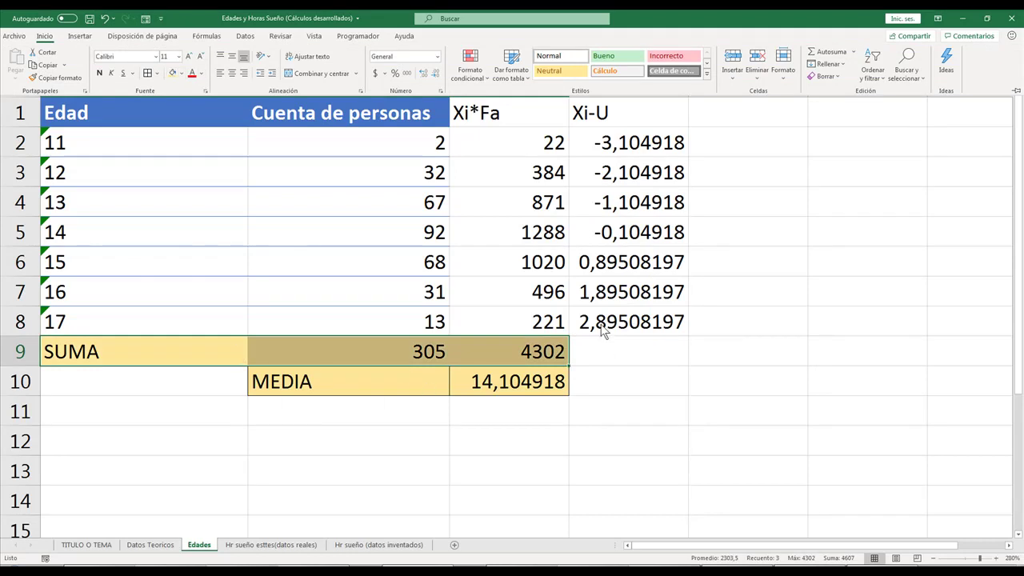
{"action": "left_click", "coordinate": [605, 349]}
{"action": "left_click_drag", "start_coordinate": [77, 140], "coordinate": [592, 328]}
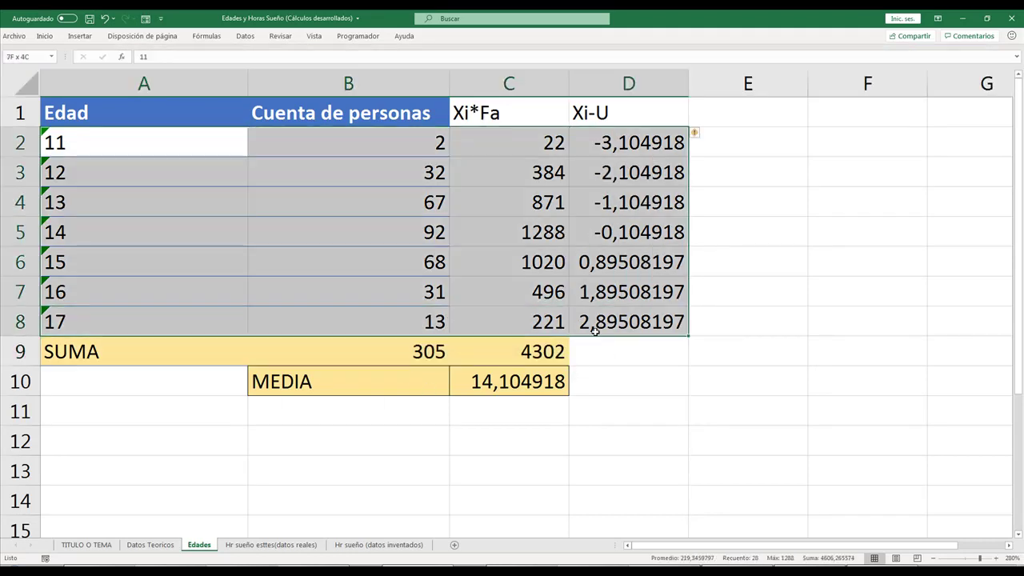
{"action": "left_click", "coordinate": [640, 346]}
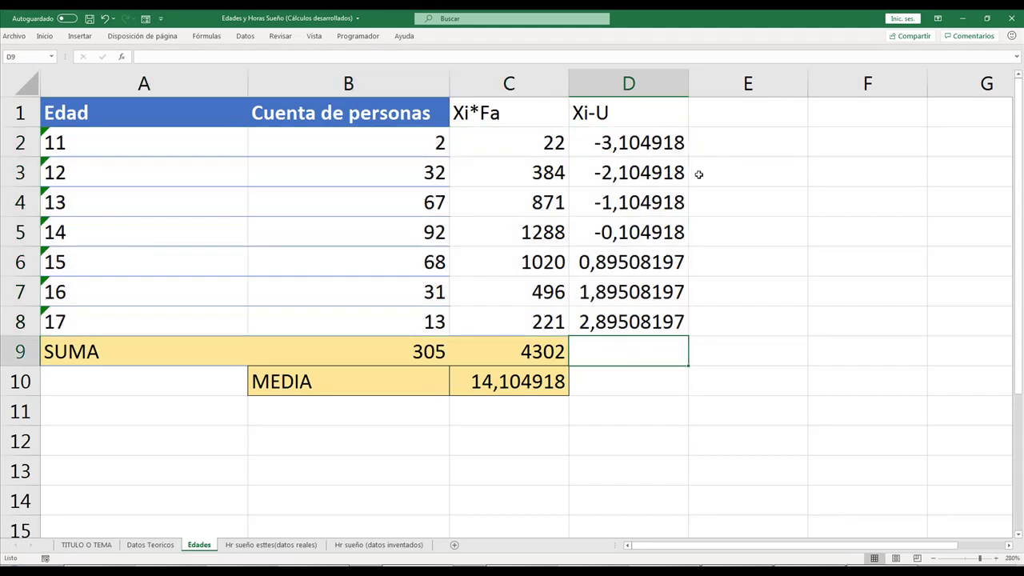
{"action": "left_click", "coordinate": [707, 120]}
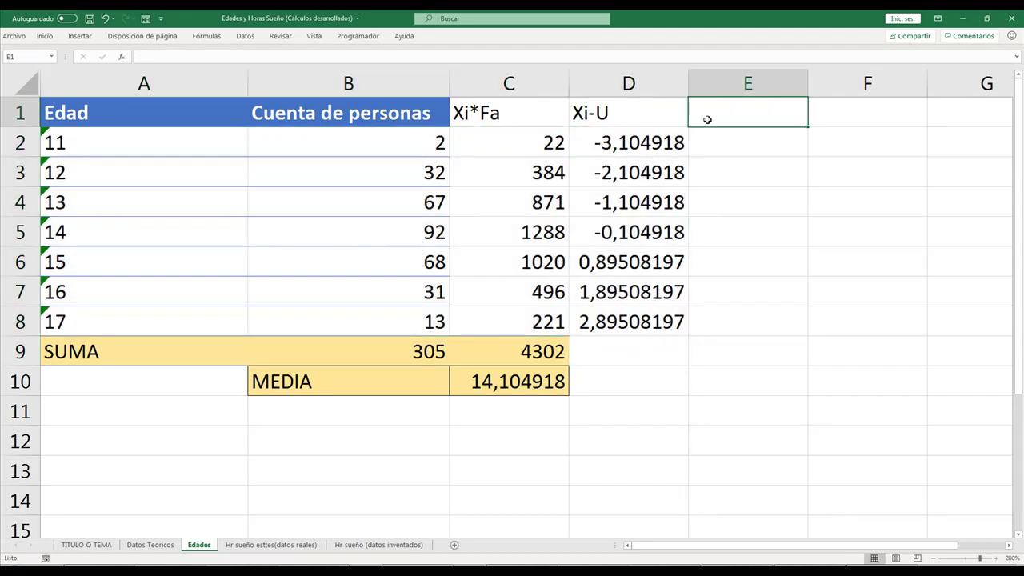
{"action": "type", "text": "(X"}
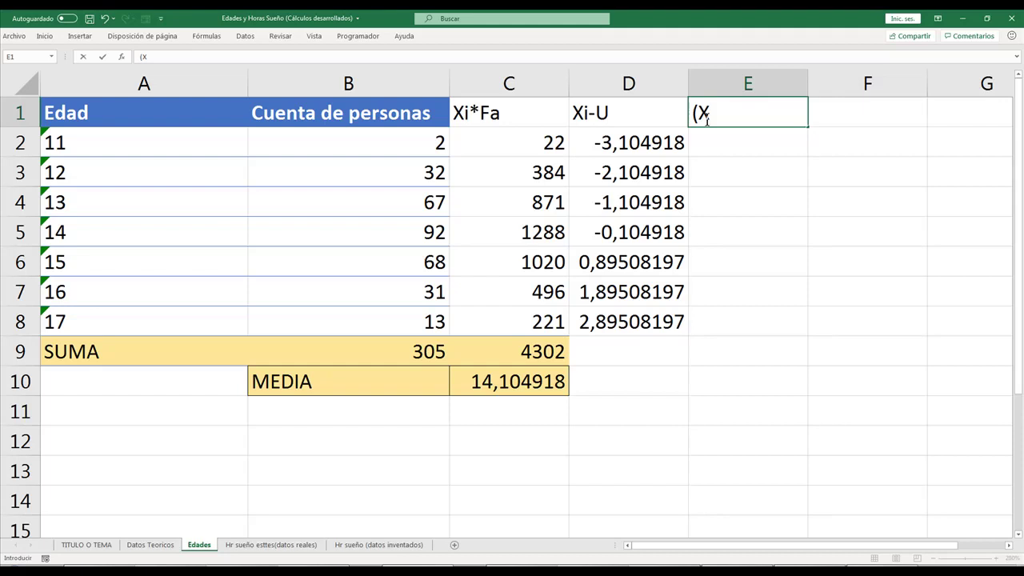
{"action": "type", "text": "i-U)"}
{"action": "type", "text": "^"}
Complete the E1 heading as '(Xi-U)^2'.
{"action": "key", "text": "BackSpace"}
{"action": "type", "text": "^"}
{"action": "type", "text": "2"}
{"action": "key", "text": "Return"}
{"action": "left_click", "coordinate": [707, 118]}
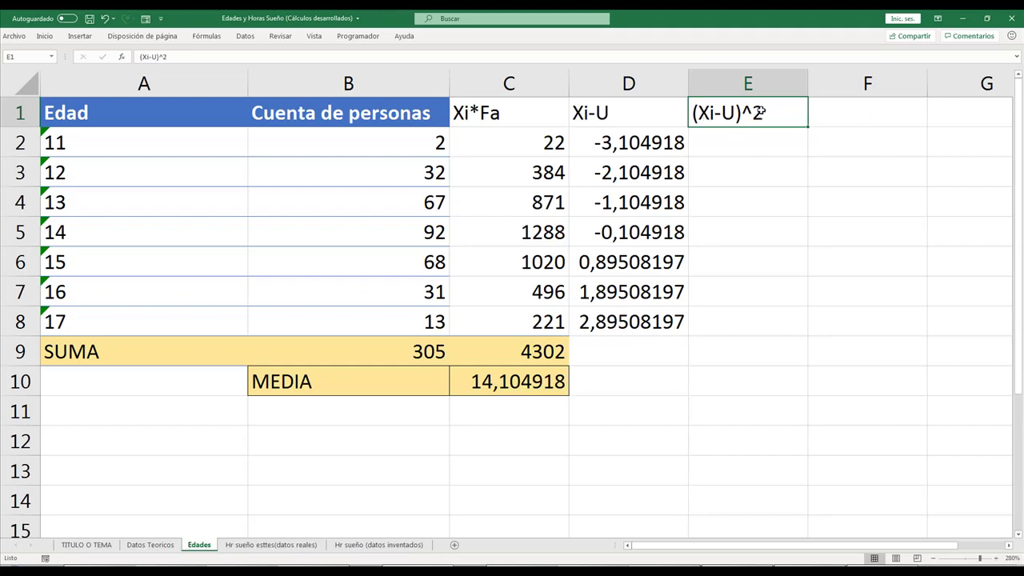
{"action": "left_click", "coordinate": [705, 140]}
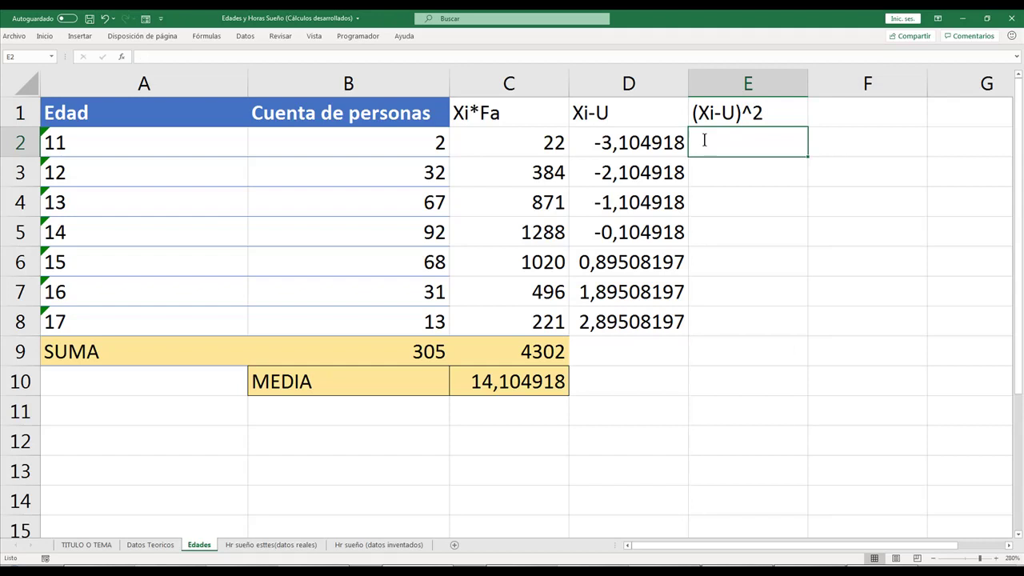
Enter =+D2^2 in E2 and fill to E8, giving 9,64051599 through 8,3814996.
{"action": "type", "text": "+"}
{"action": "key", "text": "Left"}
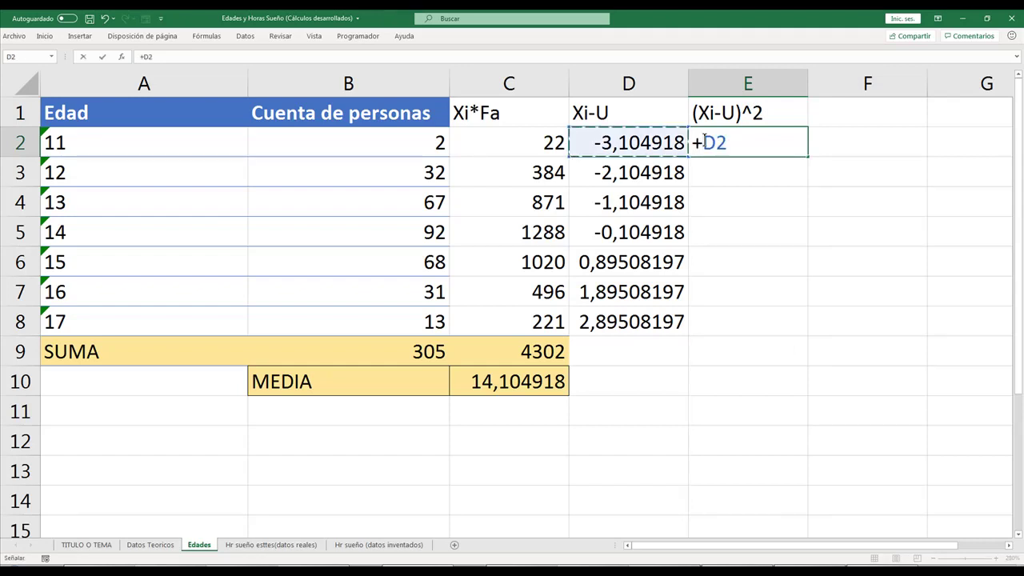
{"action": "type", "text": "^2"}
{"action": "key", "text": "Return"}
{"action": "left_click", "coordinate": [702, 142]}
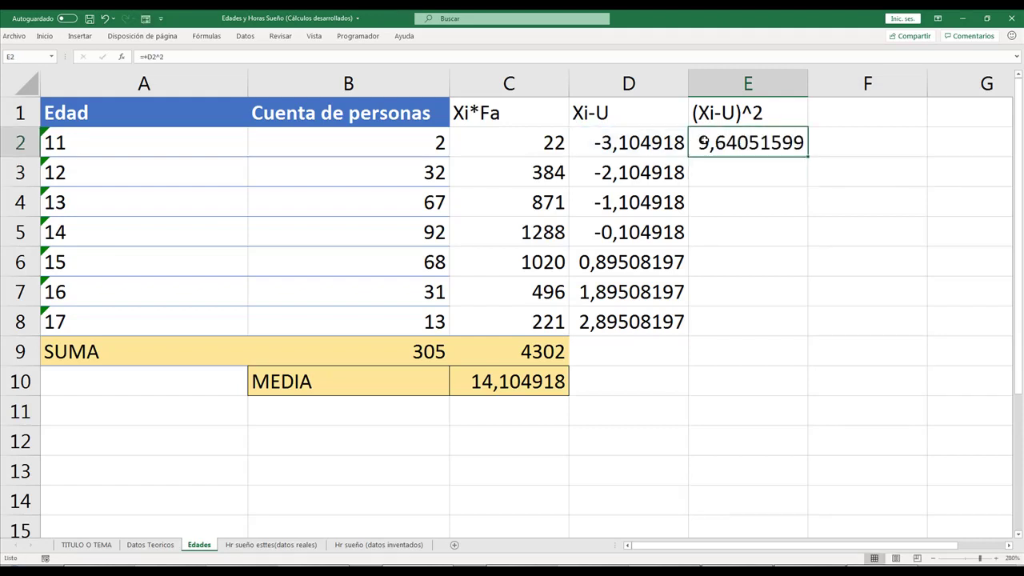
{"action": "left_click_drag", "start_coordinate": [807, 157], "coordinate": [782, 328]}
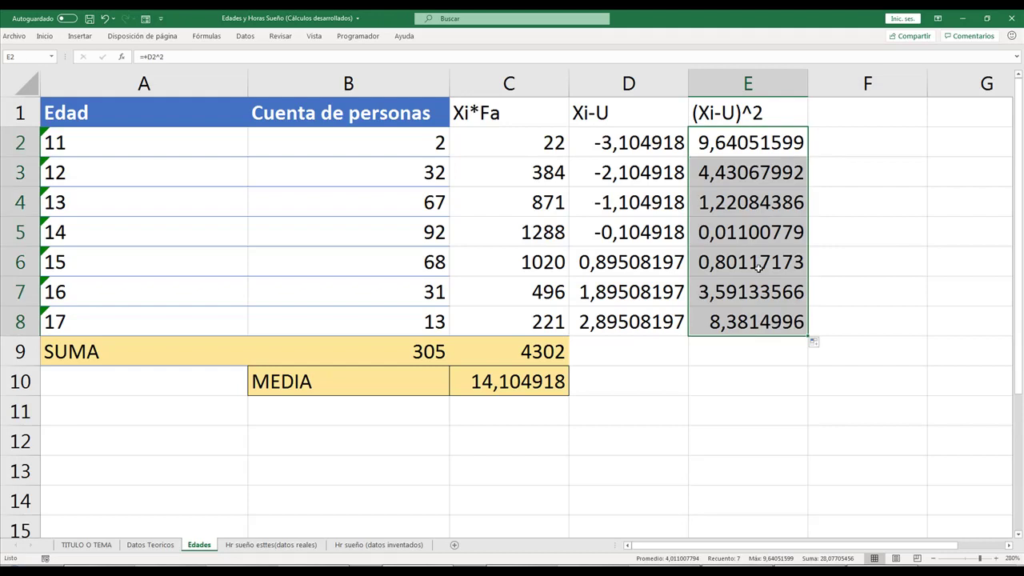
{"action": "left_click", "coordinate": [711, 142]}
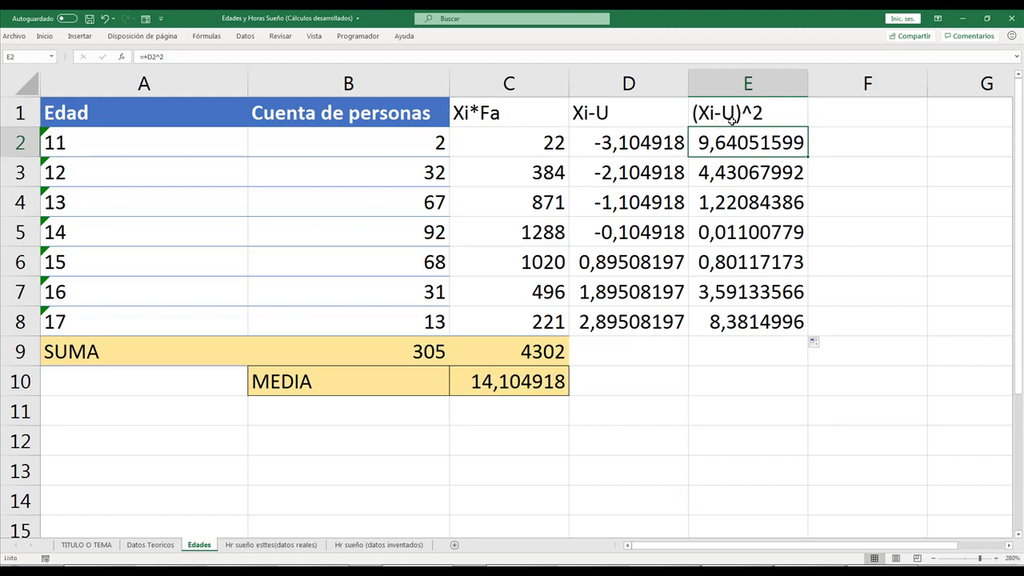
Head column F 'Fa * ((Xi-U)^2)' and widen the column to fit it.
{"action": "left_click", "coordinate": [826, 141]}
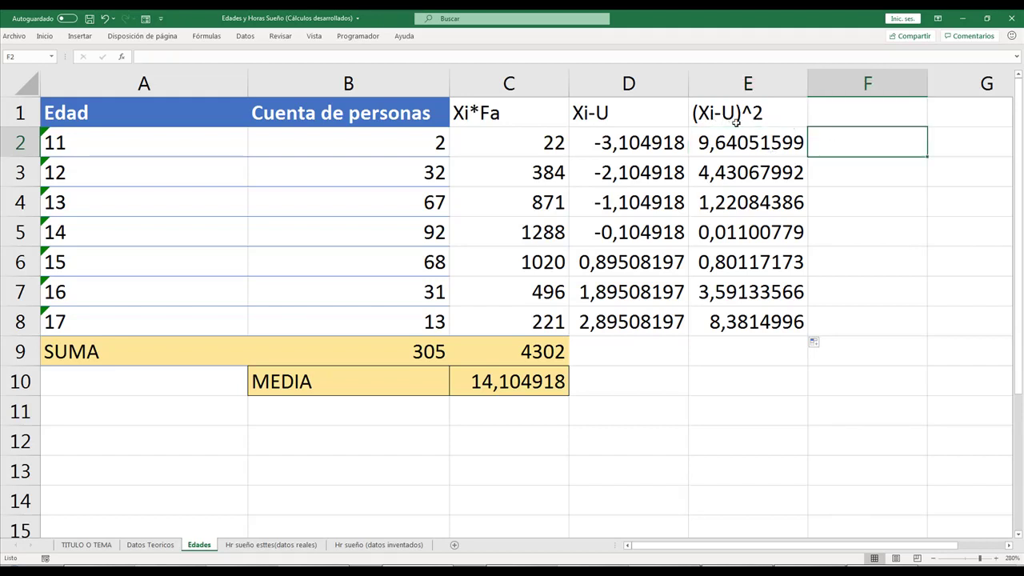
{"action": "left_click", "coordinate": [734, 145]}
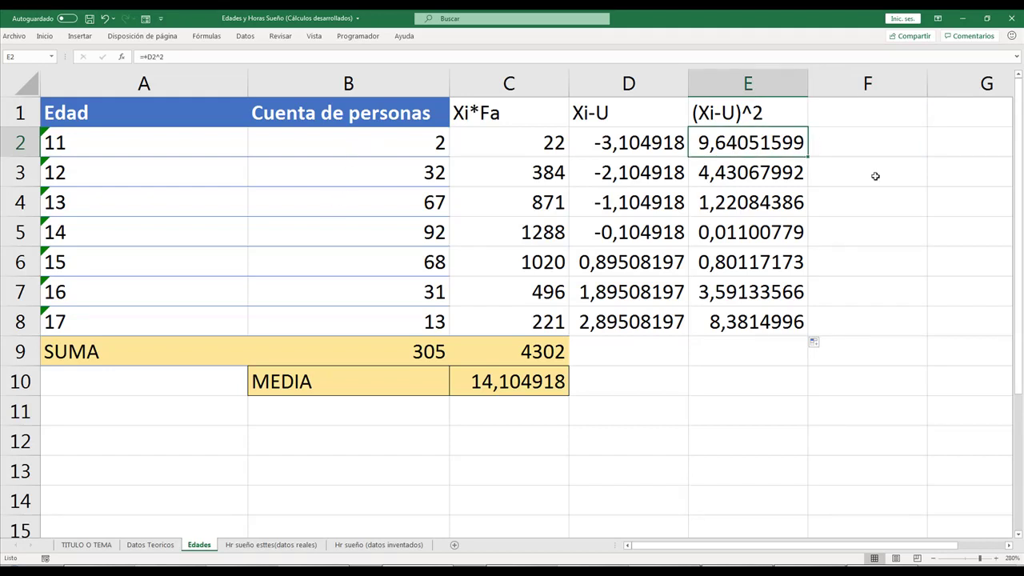
{"action": "left_click", "coordinate": [844, 120]}
{"action": "double_click", "coordinate": [758, 112]}
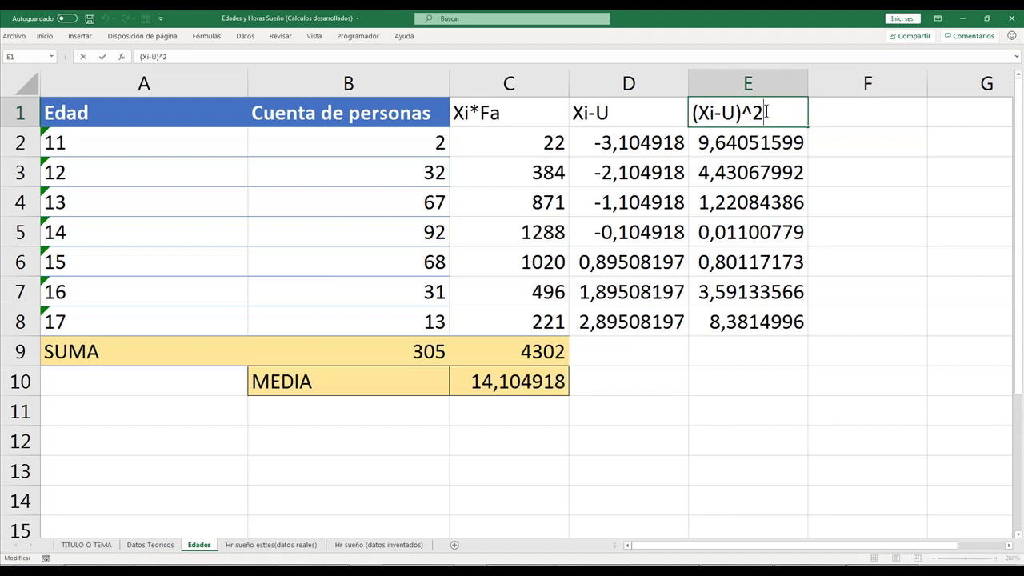
{"action": "left_click_drag", "start_coordinate": [767, 112], "coordinate": [672, 107]}
{"action": "left_click", "coordinate": [882, 113]}
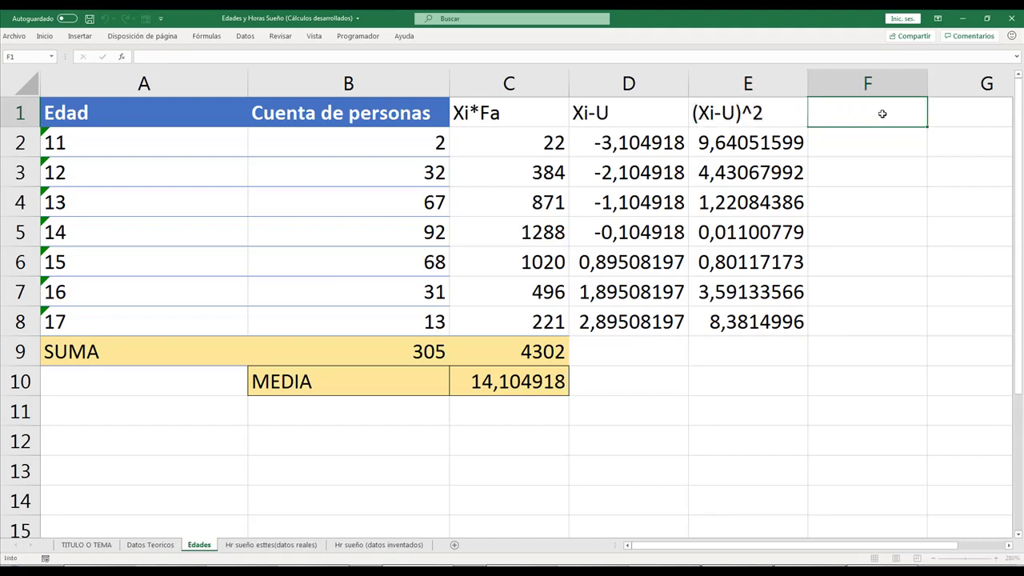
{"action": "type", "text": "f"}
{"action": "key", "text": "BackSpace"}
{"action": "type", "text": "Fa "}
{"action": "type", "text": "* ("}
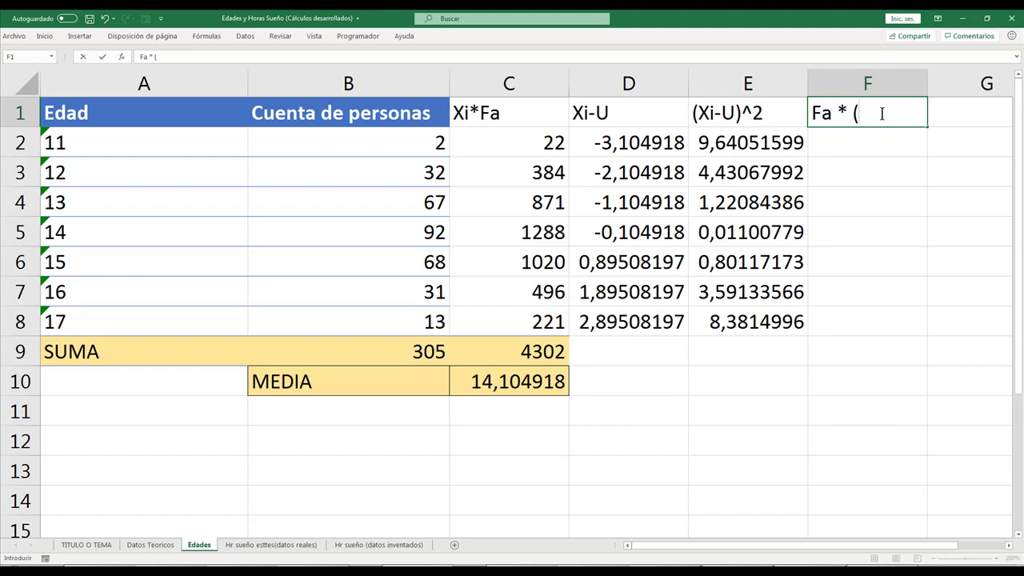
{"action": "type", "text": "(Xi-U)^2"}
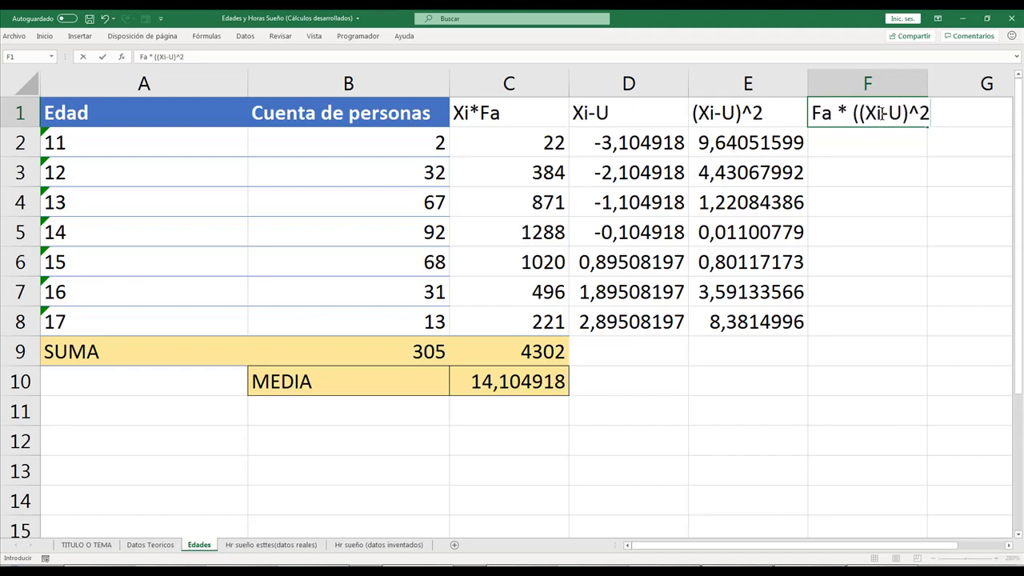
{"action": "type", "text": ")"}
{"action": "key", "text": "Return"}
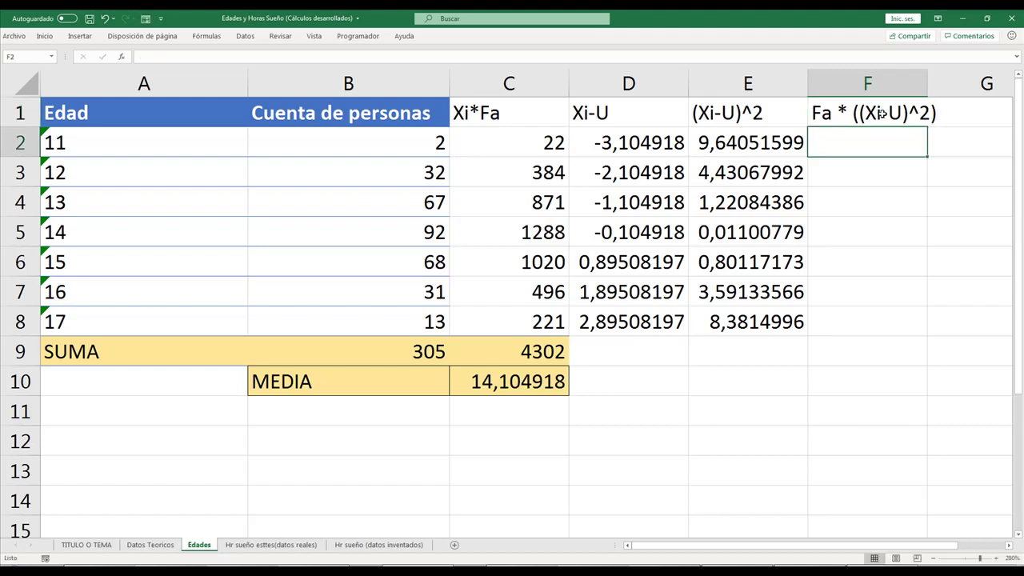
{"action": "left_click_drag", "start_coordinate": [927, 80], "coordinate": [949, 79]}
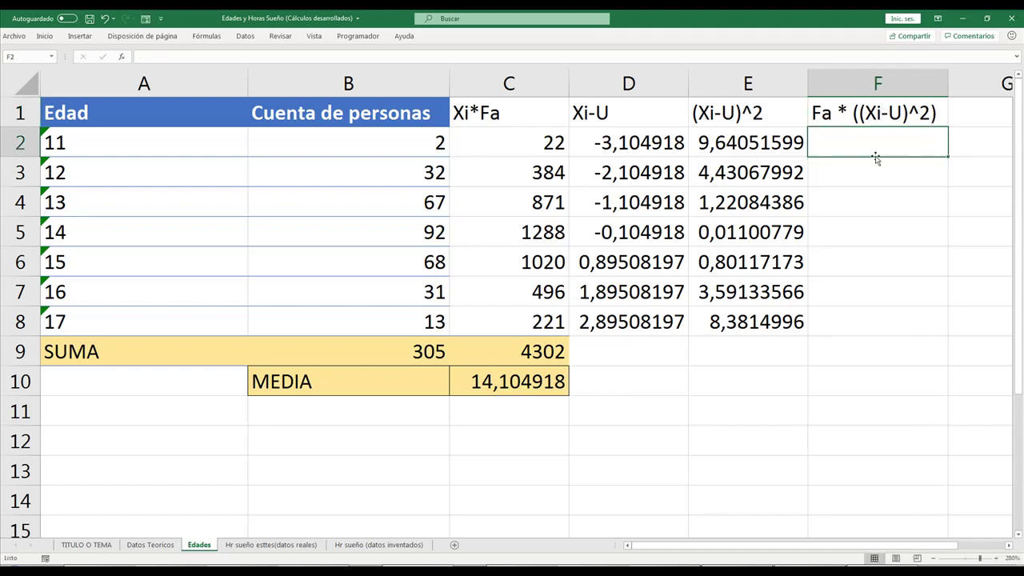
Fill =+B2*E2 down F2:F8 (19,28103198 to 108,9594948) and clear the extra F9:F10 results.
{"action": "type", "text": "+"}
{"action": "key", "text": "Left"}
{"action": "key", "text": "Left"}
{"action": "key", "text": "Left"}
{"action": "key", "text": "Left"}
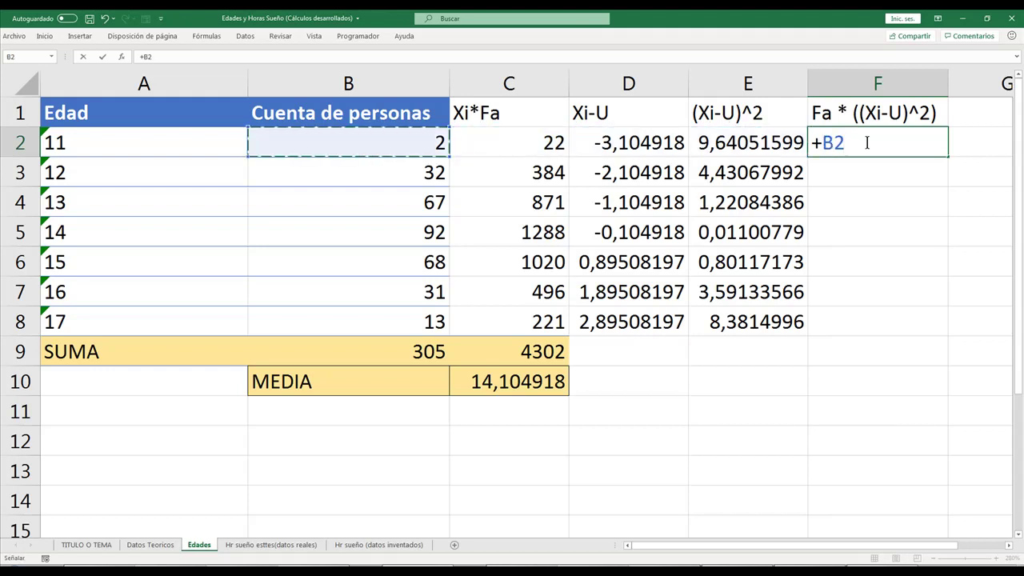
{"action": "type", "text": "*"}
{"action": "key", "text": "Left"}
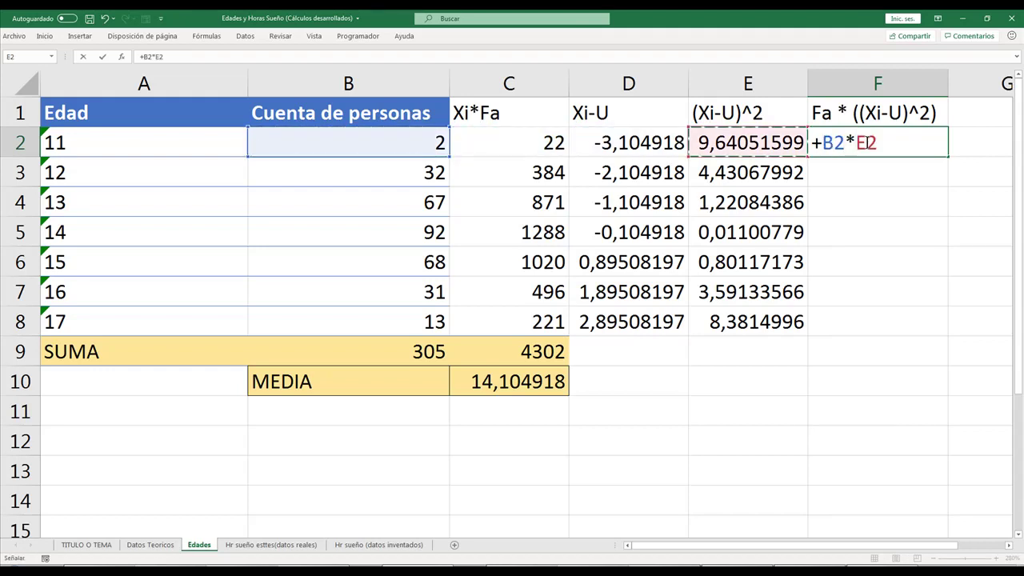
{"action": "key", "text": "Return"}
{"action": "left_click", "coordinate": [866, 143]}
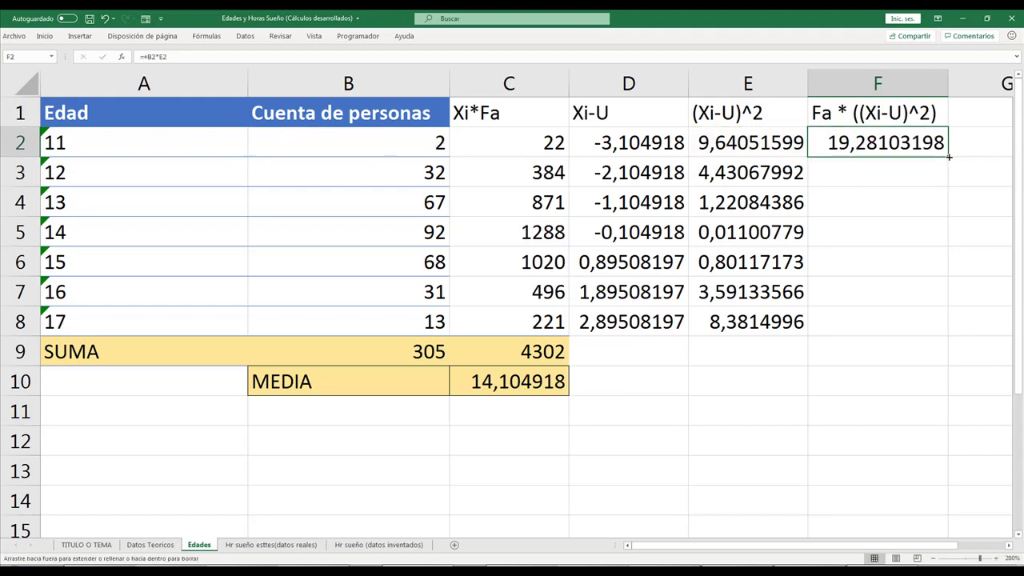
{"action": "left_click_drag", "start_coordinate": [948, 157], "coordinate": [949, 383]}
{"action": "left_click", "coordinate": [854, 346]}
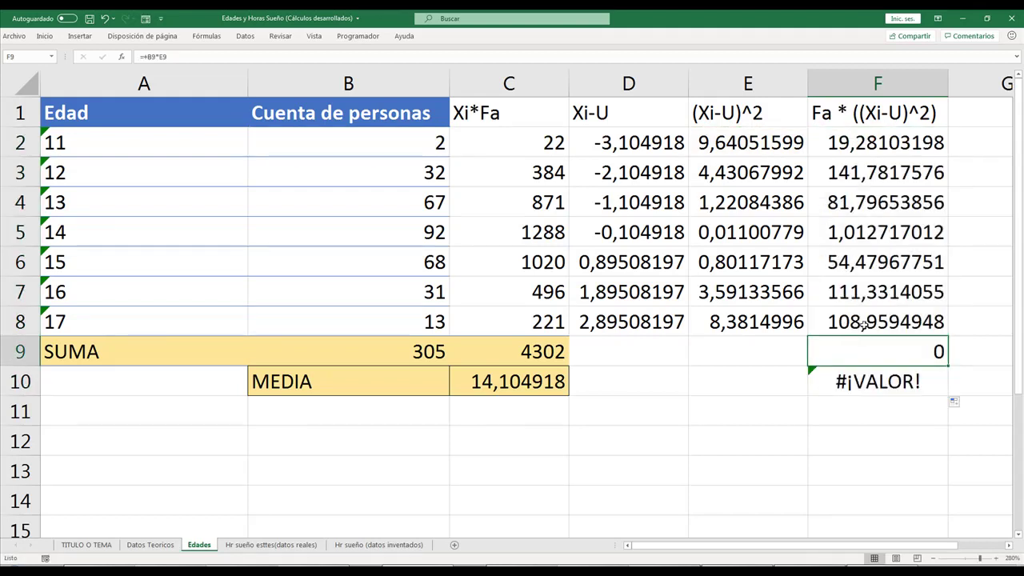
{"action": "left_click_drag", "start_coordinate": [852, 362], "coordinate": [852, 369]}
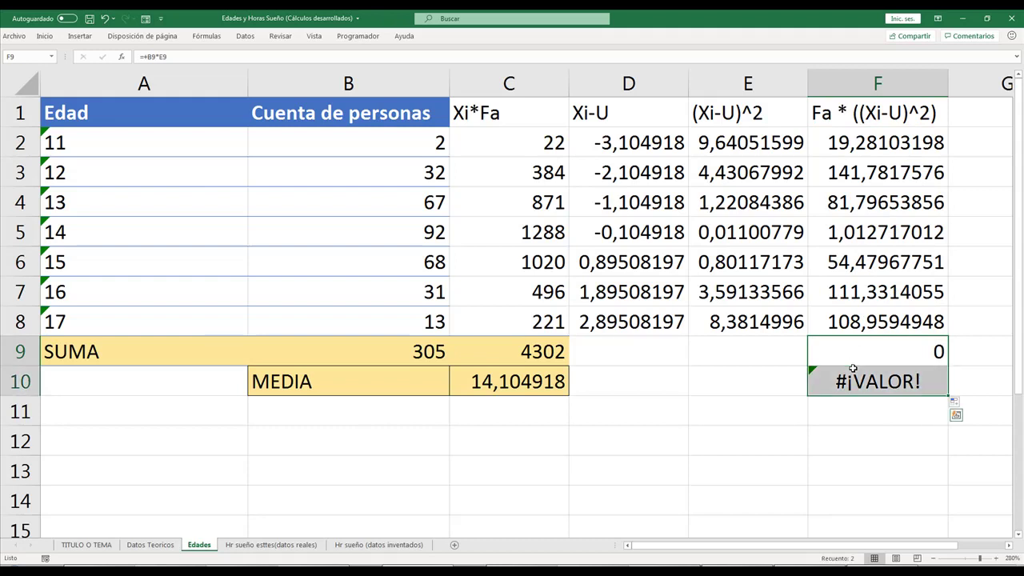
{"action": "key", "text": "Delete"}
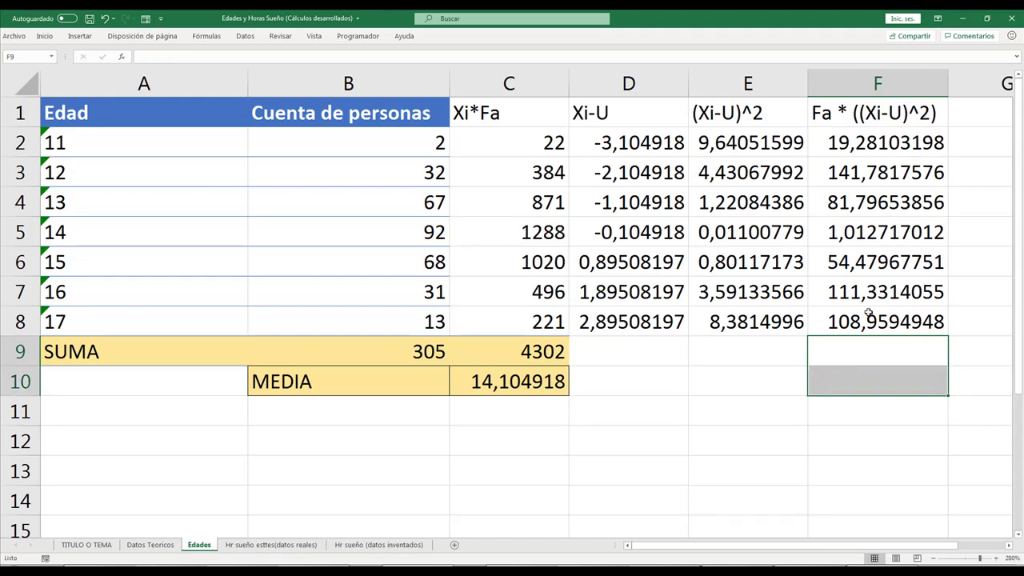
{"action": "left_click", "coordinate": [867, 314]}
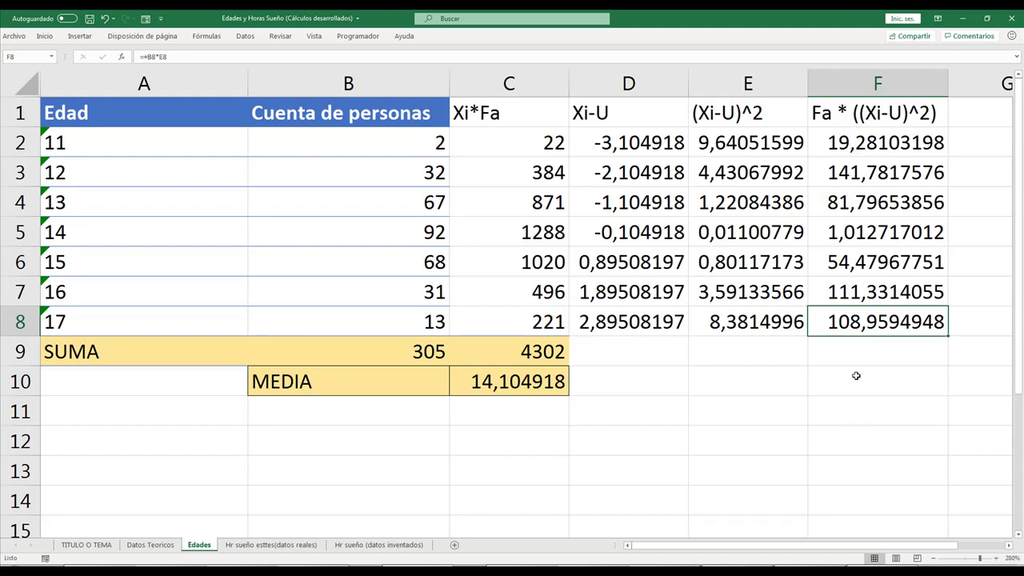
Sum F2:F8 in F9 with =SUMA, giving 518,642623, and fill the cell yellow.
{"action": "left_click", "coordinate": [858, 351]}
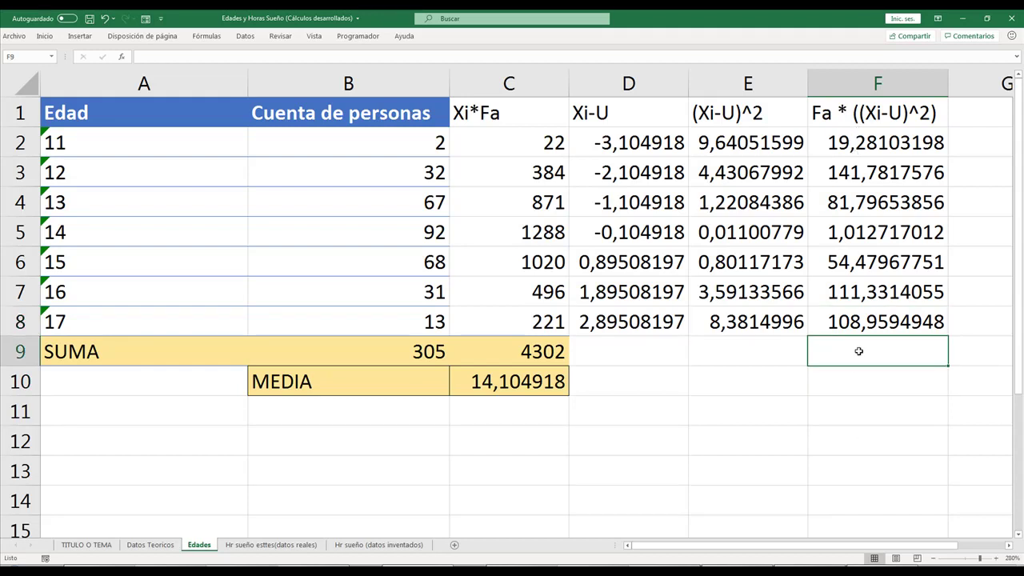
{"action": "type", "text": "+suma"}
{"action": "key", "text": "Tab"}
{"action": "key", "text": "Up"}
{"action": "key", "text": "shift+Up"}
{"action": "key", "text": "shift+Up"}
{"action": "key", "text": "shift+Up"}
{"action": "key", "text": "shift+Up"}
{"action": "key", "text": "shift+Up"}
{"action": "key", "text": "shift+Up"}
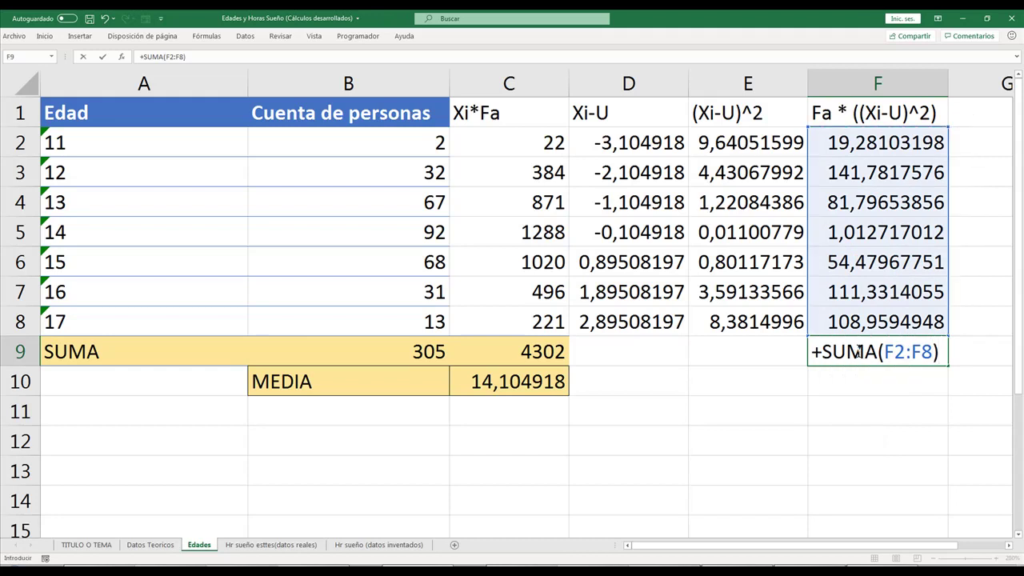
{"action": "key", "text": "Return"}
{"action": "left_click", "coordinate": [857, 350]}
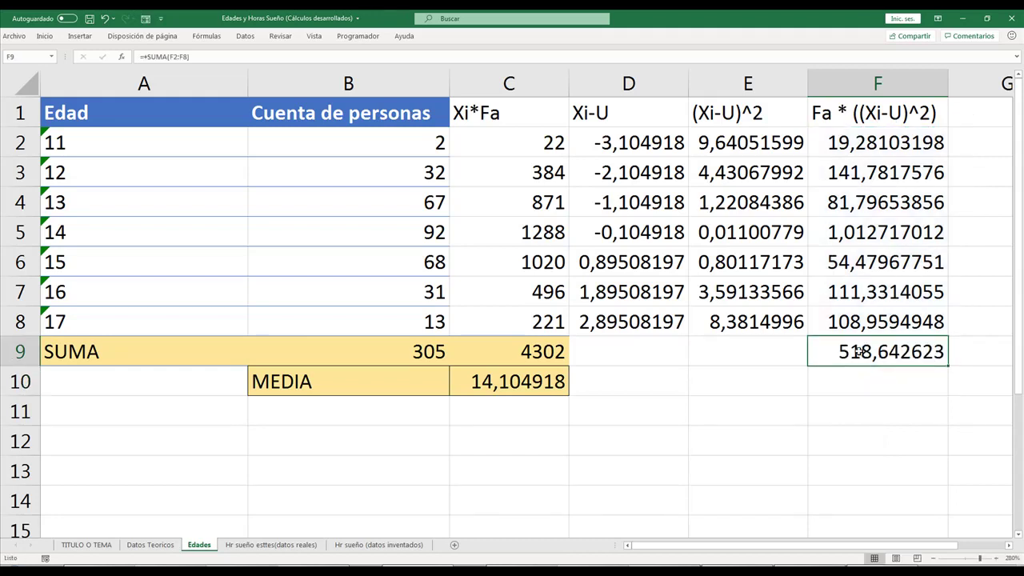
{"action": "left_click", "coordinate": [44, 36]}
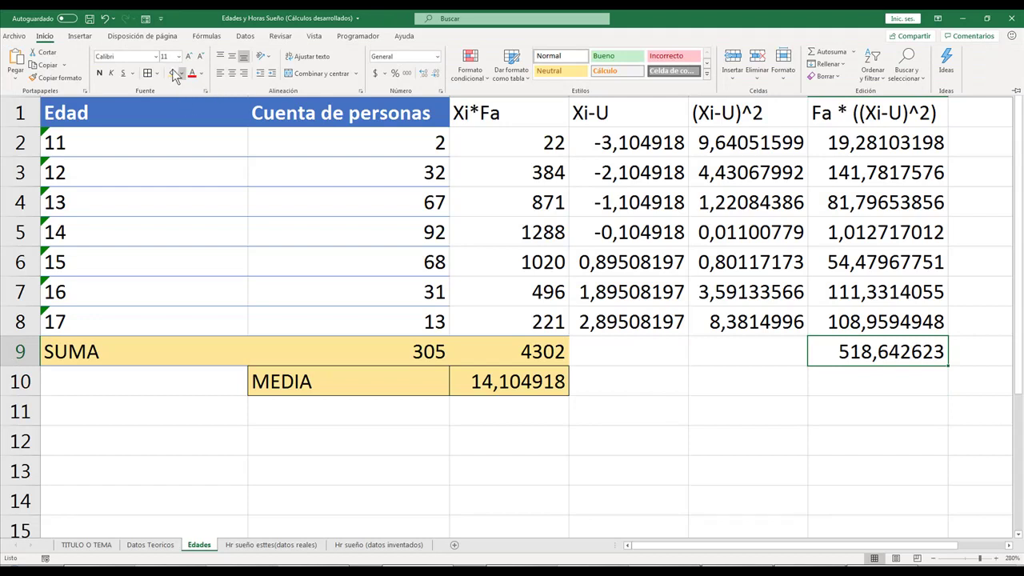
{"action": "left_click", "coordinate": [175, 74]}
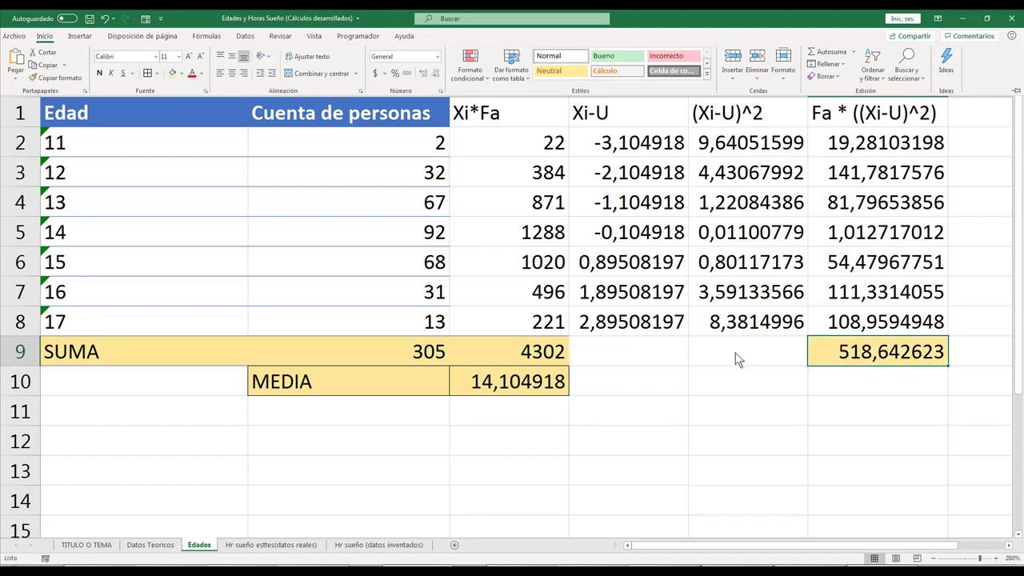
Label the total SUMA in E9 and add a VARIANZA label in E10.
{"action": "left_click", "coordinate": [778, 356]}
{"action": "type", "text": "suma"}
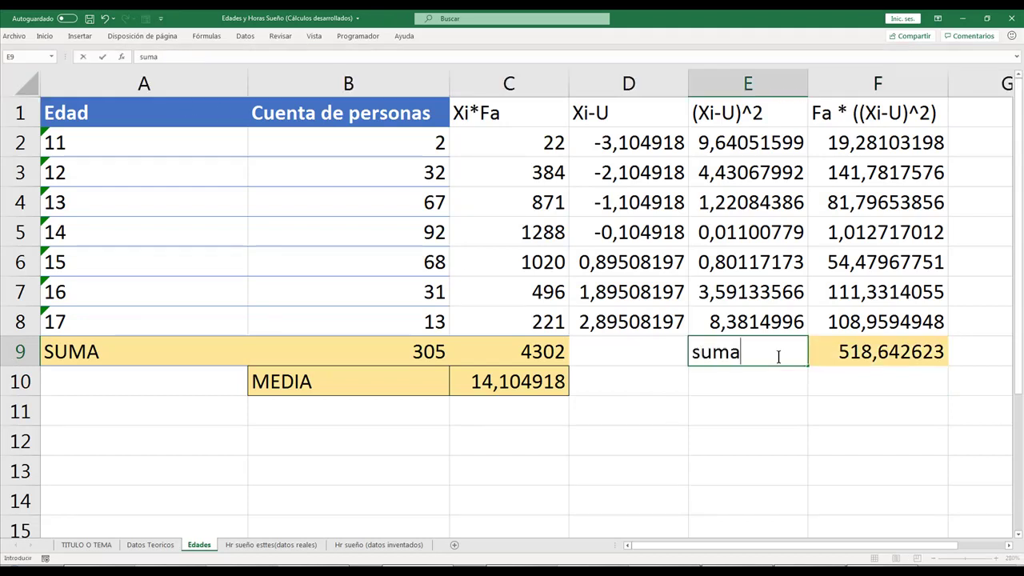
{"action": "key", "text": "BackSpace"}
{"action": "key", "text": "BackSpace"}
{"action": "key", "text": "BackSpace"}
{"action": "key", "text": "BackSpace"}
{"action": "type", "text": "S"}
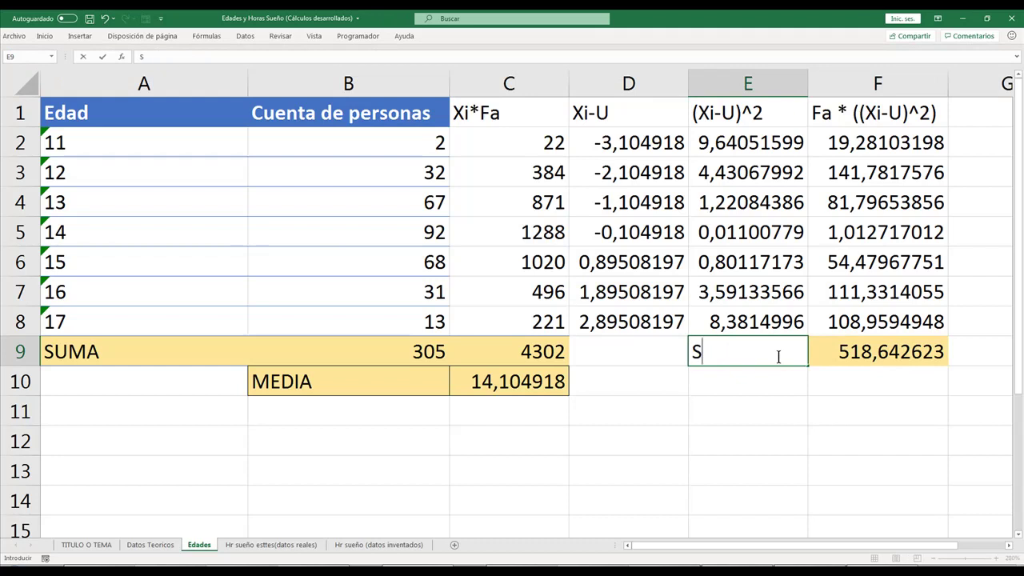
{"action": "type", "text": "UMA"}
{"action": "key", "text": "Return"}
{"action": "key", "text": "Up"}
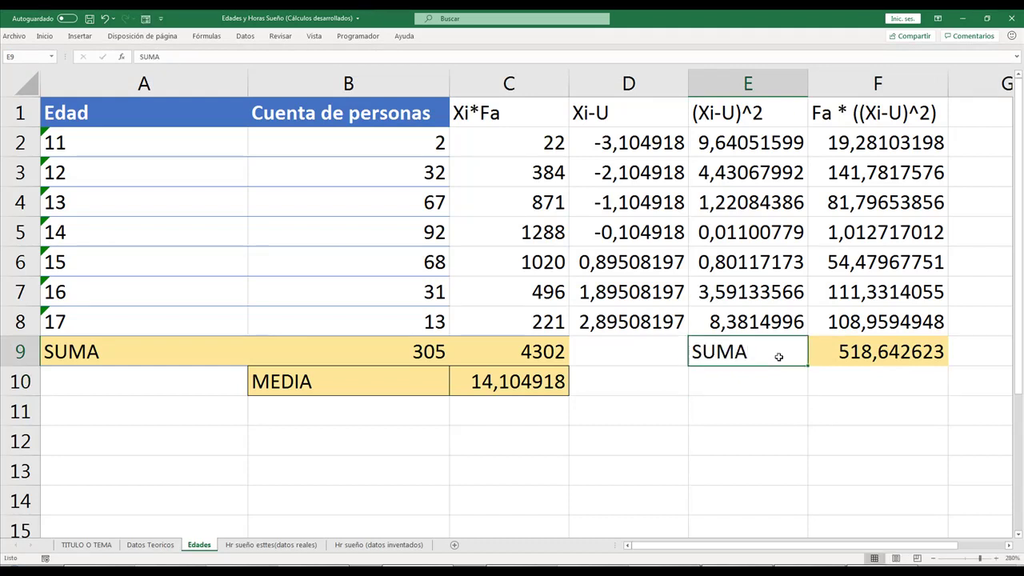
{"action": "key", "text": "Right"}
{"action": "key", "text": "Down"}
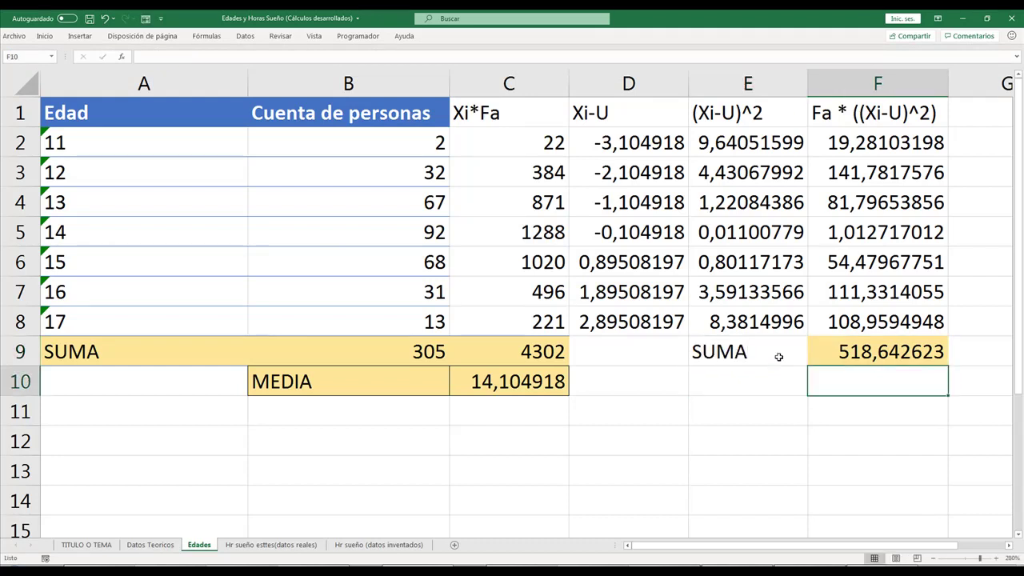
{"action": "key", "text": "Left"}
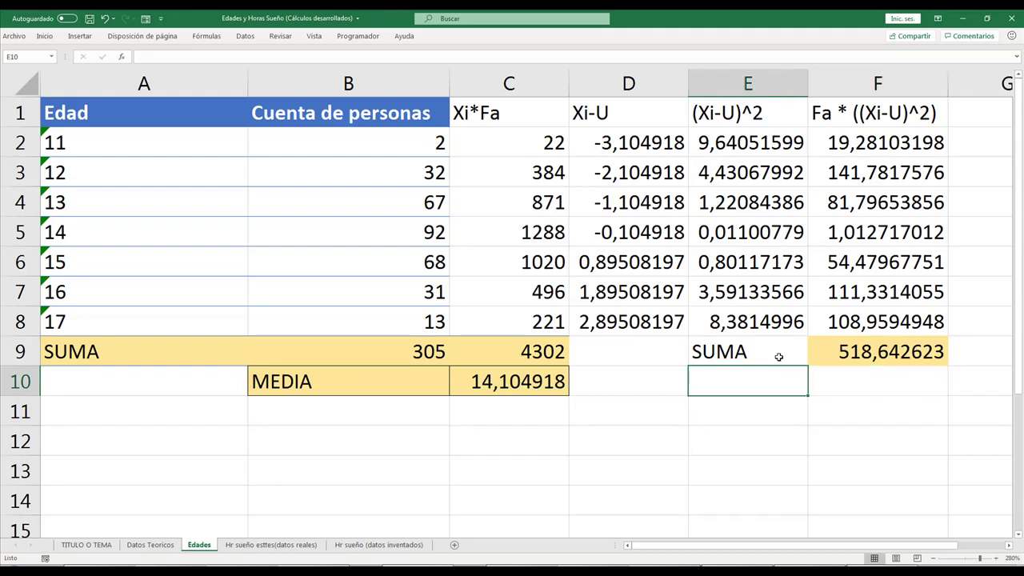
{"action": "type", "text": "VARIANZA"}
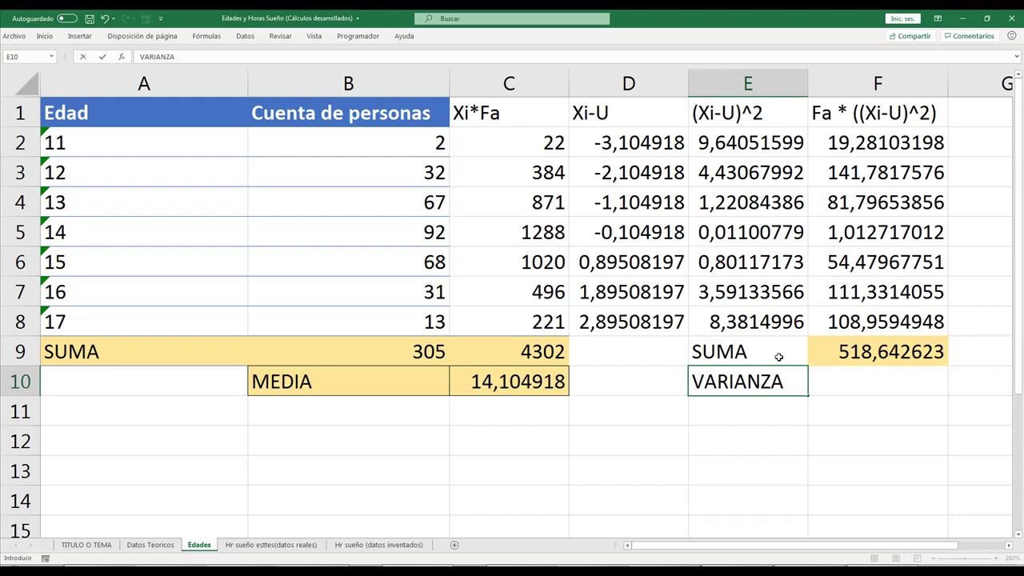
{"action": "key", "text": "Tab"}
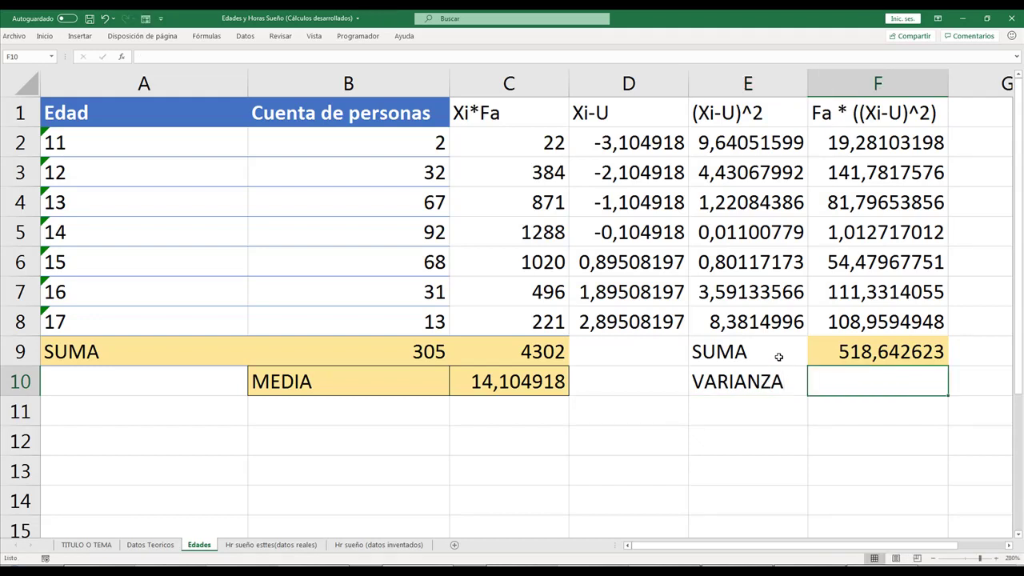
Enter =+F9/B9 in F10 for the variance, 1,700467616, after briefly trying (B9-1).
{"action": "type", "text": "+"}
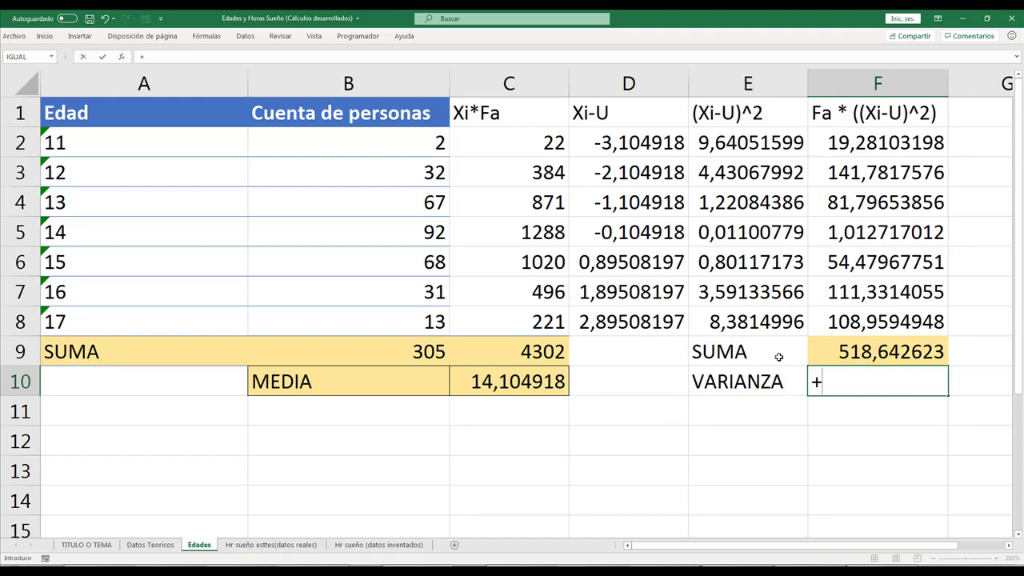
{"action": "key", "text": "Up"}
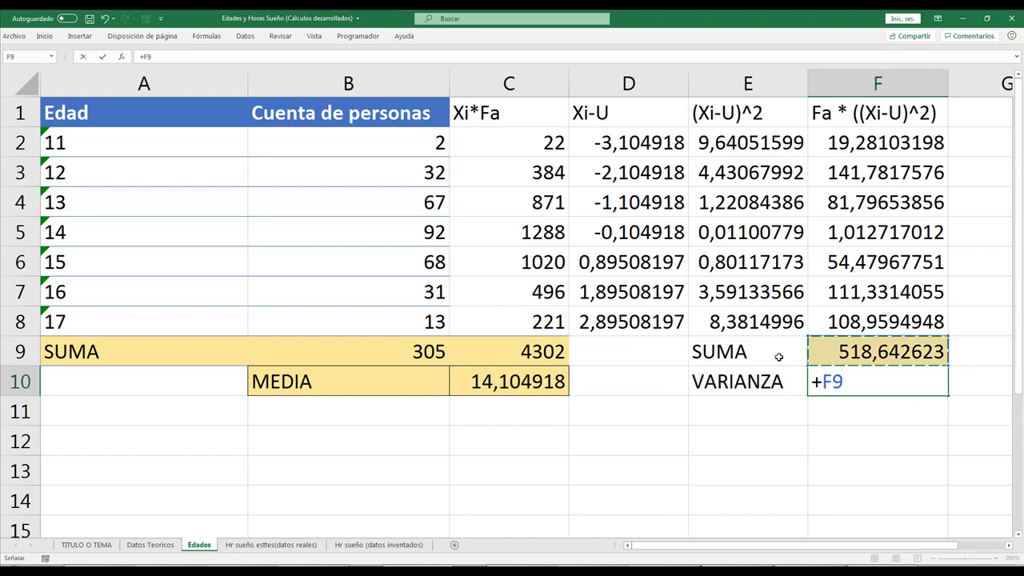
{"action": "type", "text": "/"}
{"action": "left_click", "coordinate": [389, 349]}
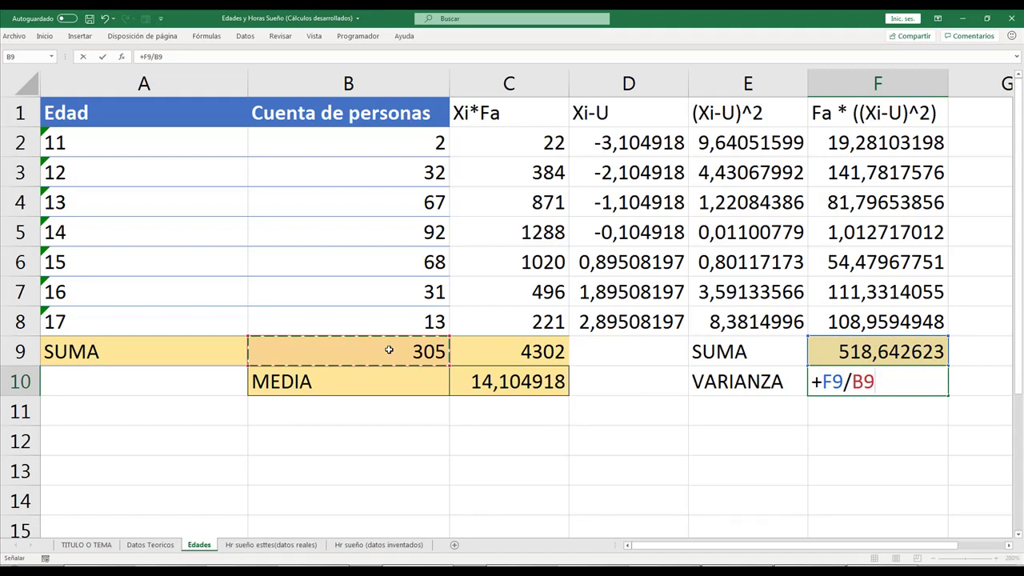
{"action": "key", "text": "Return"}
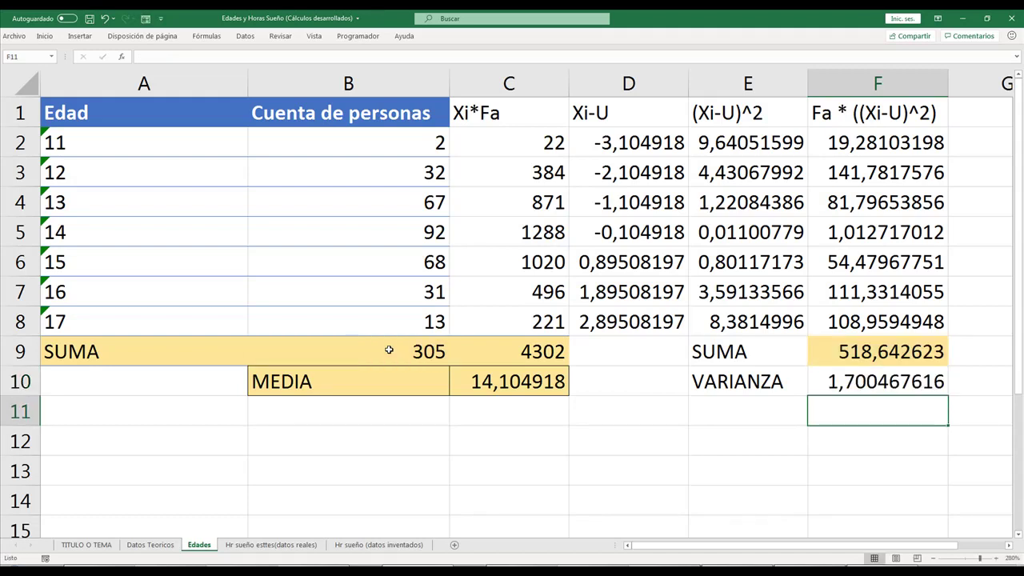
{"action": "key", "text": "Up"}
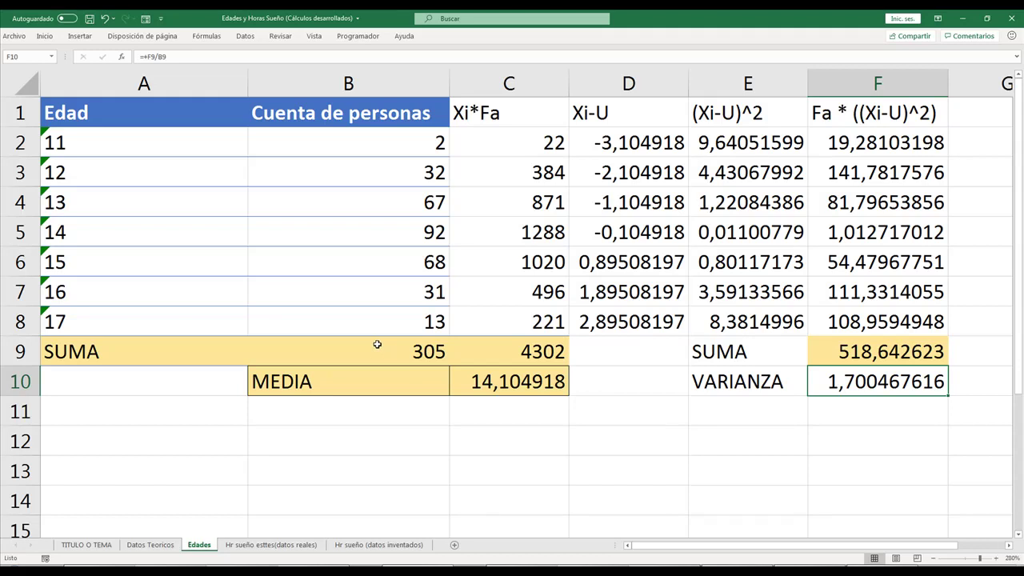
{"action": "double_click", "coordinate": [854, 376]}
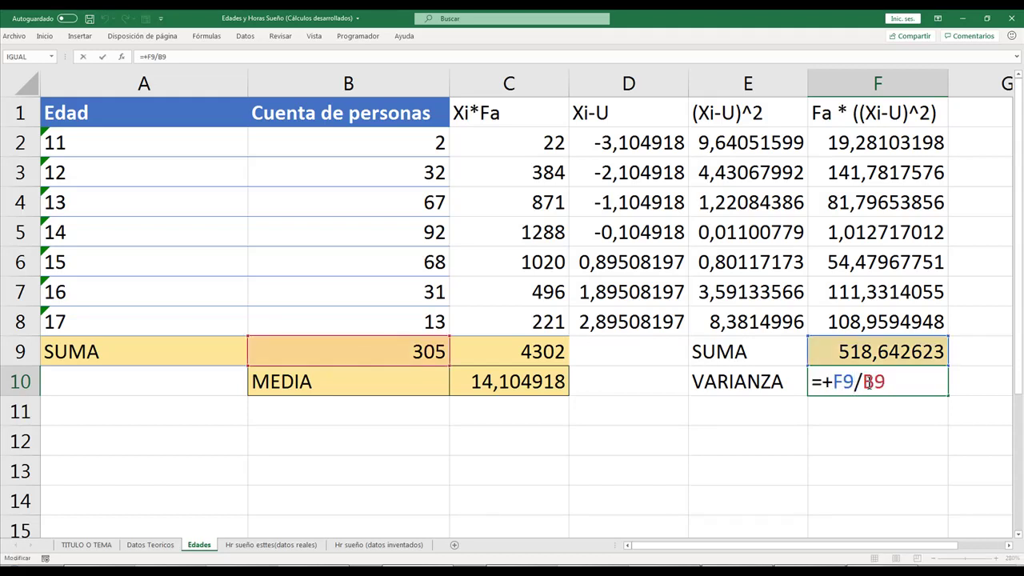
{"action": "type", "text": "(B9-1)"}
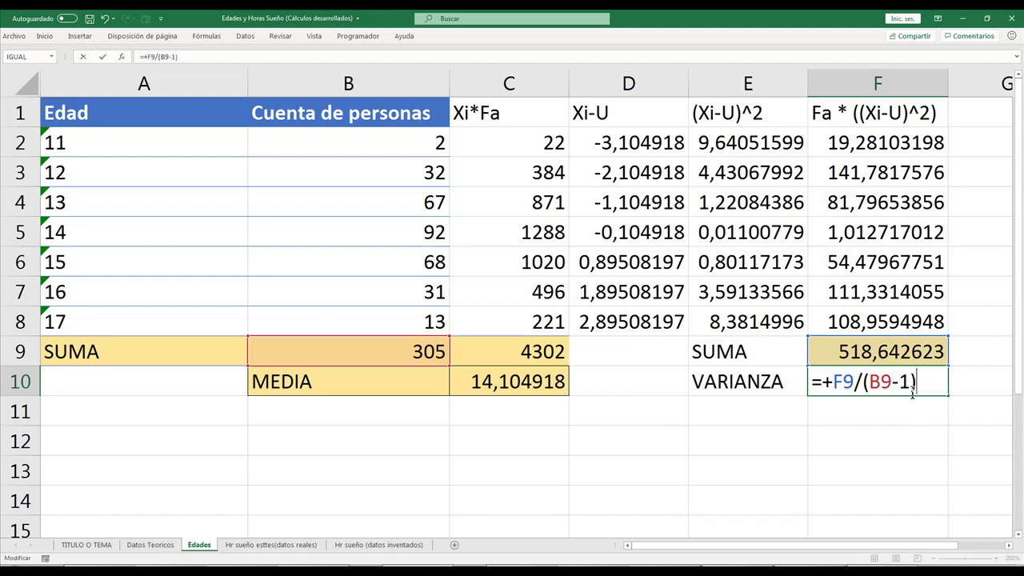
{"action": "key", "text": "BackSpace"}
{"action": "key", "text": "BackSpace"}
{"action": "key", "text": "BackSpace"}
{"action": "key", "text": "Left"}
{"action": "key", "text": "Left"}
{"action": "key", "text": "Left"}
{"action": "key", "text": "Delete"}
{"action": "key", "text": "Return"}
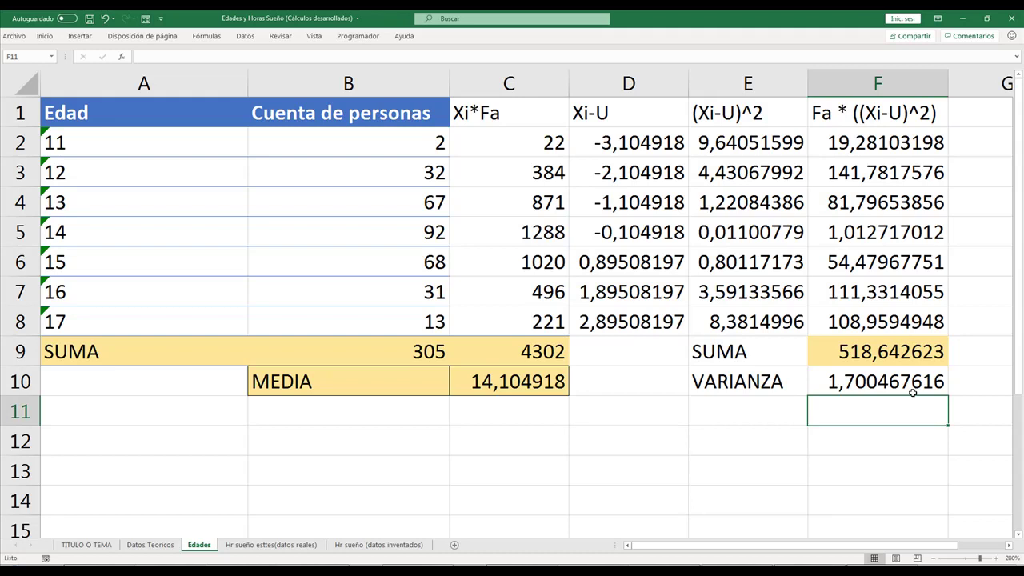
Add a DESVEST label in E11.
{"action": "key", "text": "Left"}
{"action": "type", "text": "DESVIAC"}
{"action": "key", "text": "BackSpace"}
{"action": "key", "text": "BackSpace"}
{"action": "key", "text": "BackSpace"}
{"action": "type", "text": "EST"}
{"action": "key", "text": "Tab"}
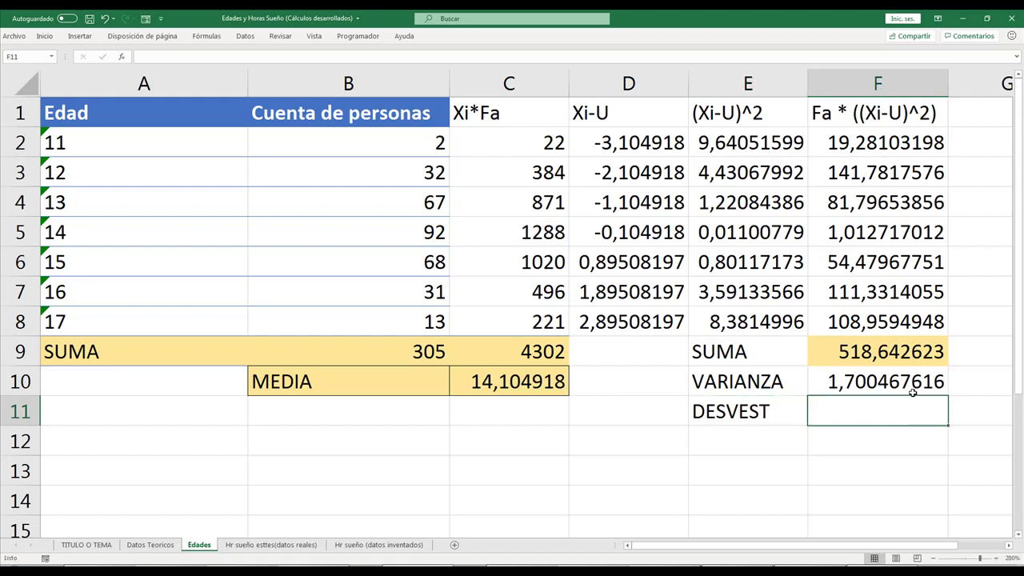
Compute the standard deviation in F11 as =+RAIZ(F10).
{"action": "type", "text": "+"}
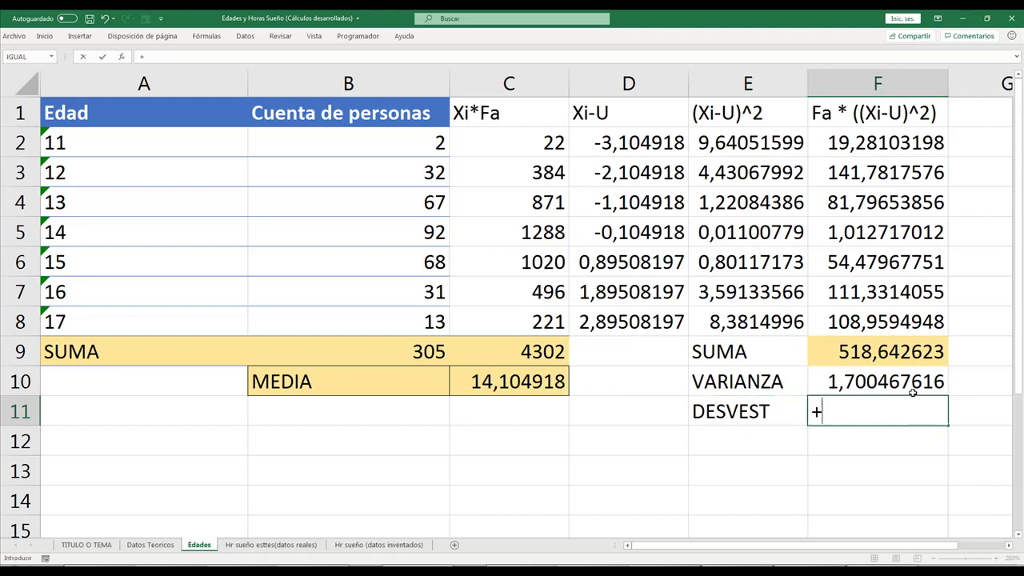
{"action": "left_click", "coordinate": [911, 392]}
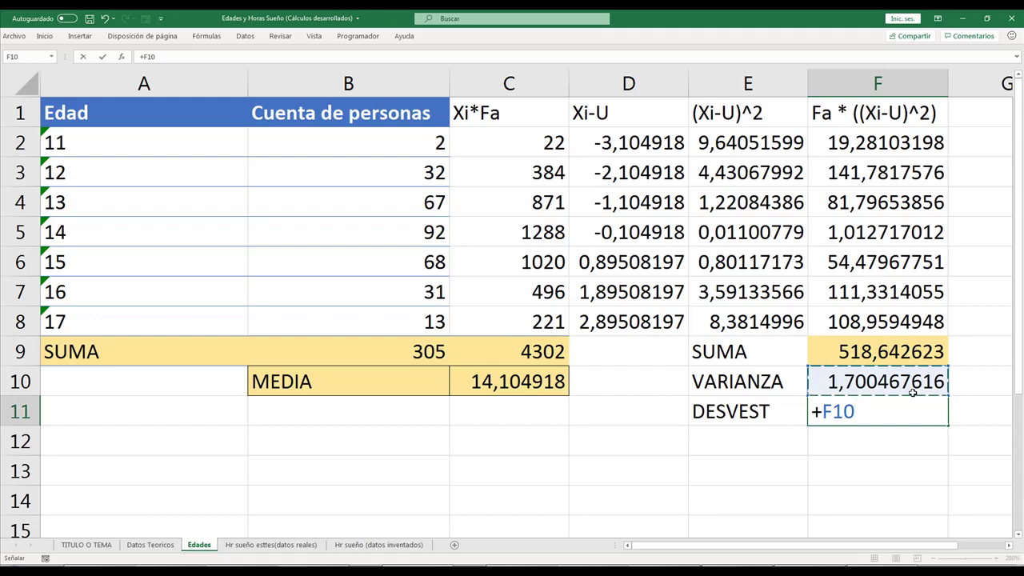
{"action": "key", "text": "Escape"}
{"action": "type", "text": "+RAIZ"}
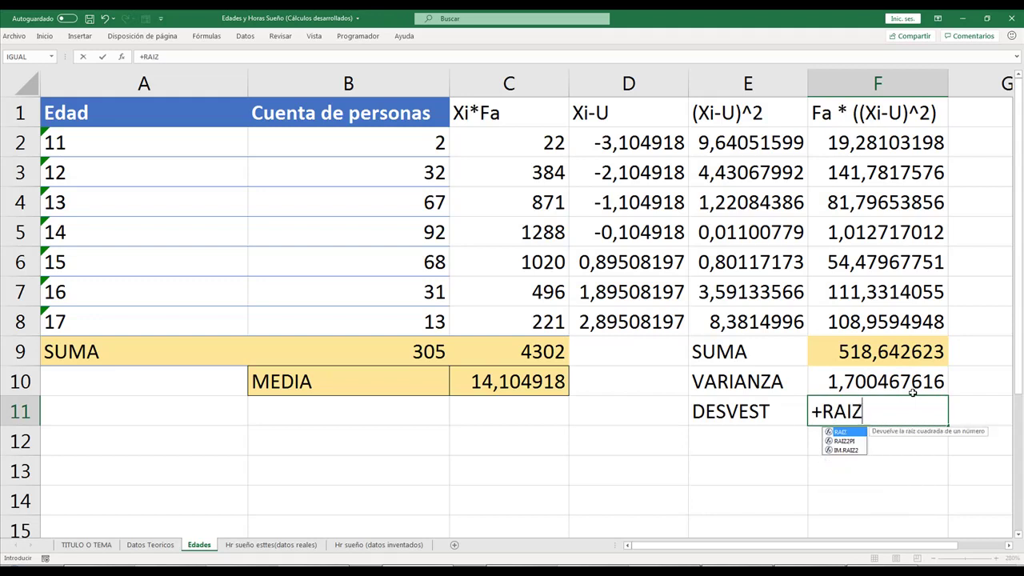
{"action": "type", "text": "("}
{"action": "left_click", "coordinate": [912, 392]}
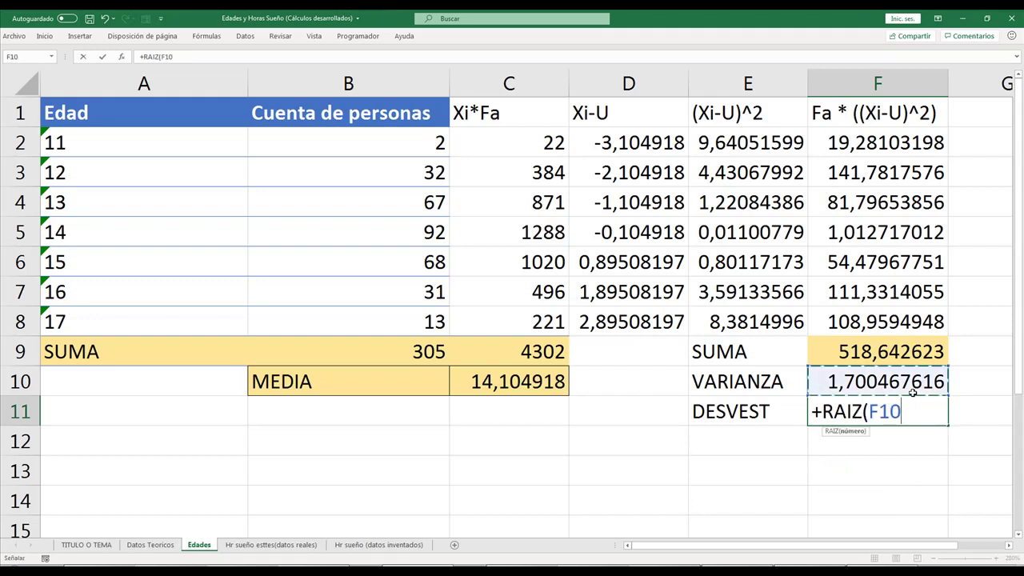
{"action": "type", "text": ")"}
{"action": "key", "text": "Return"}
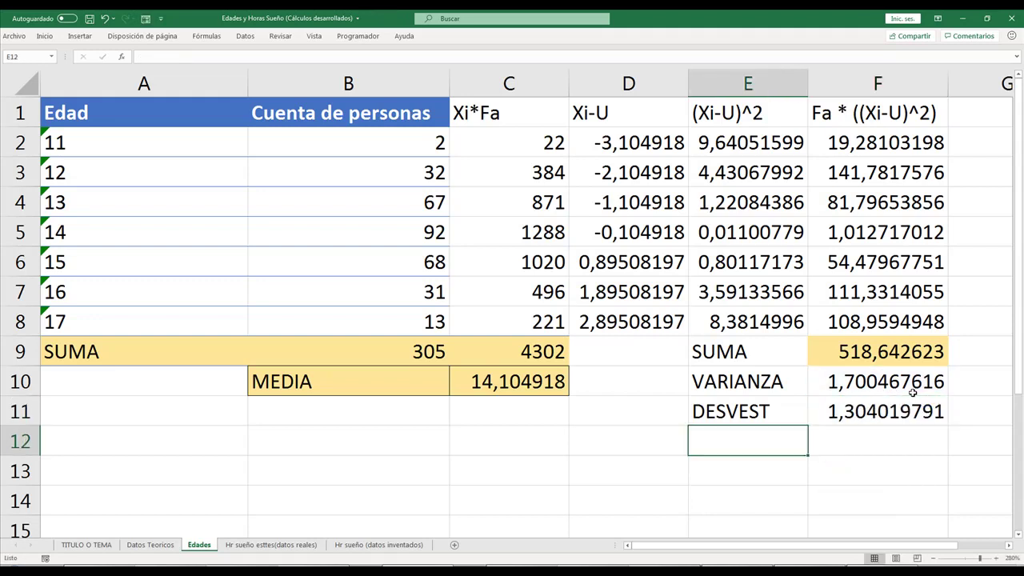
Re-enter the standard deviation as =+F10^(1/2), giving 1,304019791.
{"action": "key", "text": "Up"}
{"action": "key", "text": "Right"}
{"action": "type", "text": "+"}
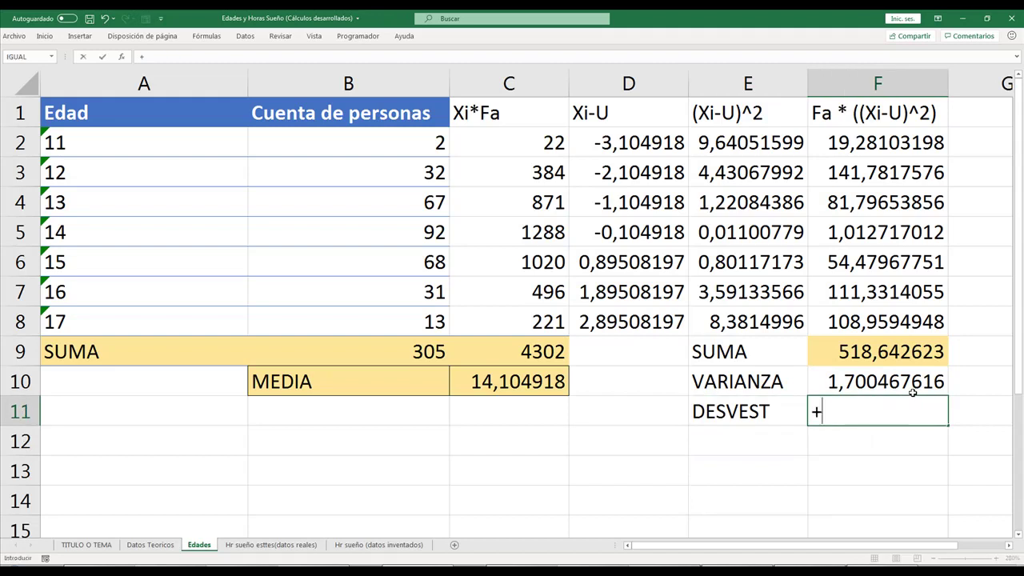
{"action": "left_click", "coordinate": [911, 392]}
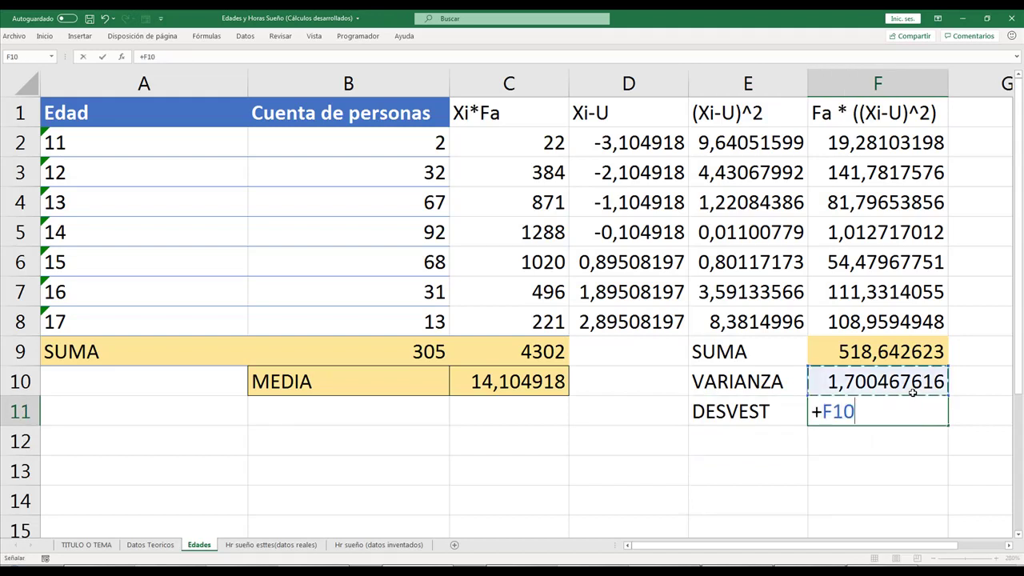
{"action": "type", "text": "^"}
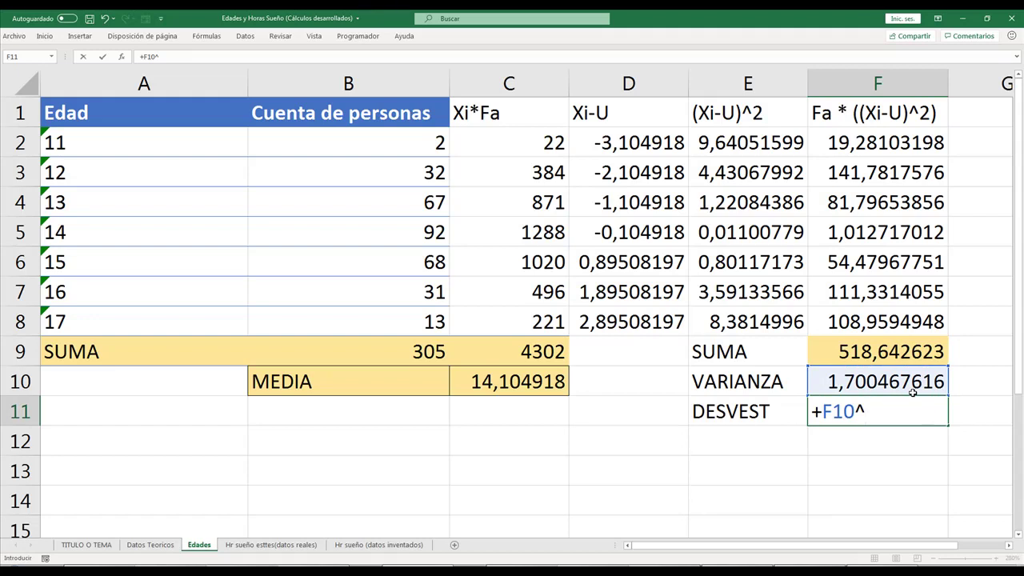
{"action": "type", "text": "(1/"}
{"action": "type", "text": "2)"}
{"action": "key", "text": "Return"}
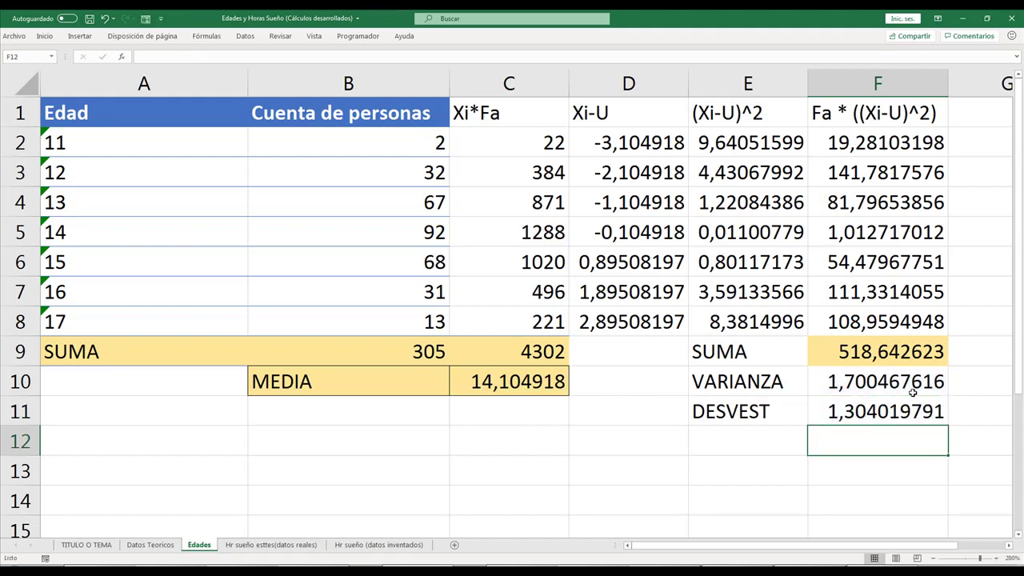
Open the variance formula in F10 for editing, then cancel without changes.
{"action": "key", "text": "Right"}
{"action": "key", "text": "Right"}
{"action": "key", "text": "Left"}
{"action": "key", "text": "Left"}
{"action": "key", "text": "Up"}
{"action": "key", "text": "Up"}
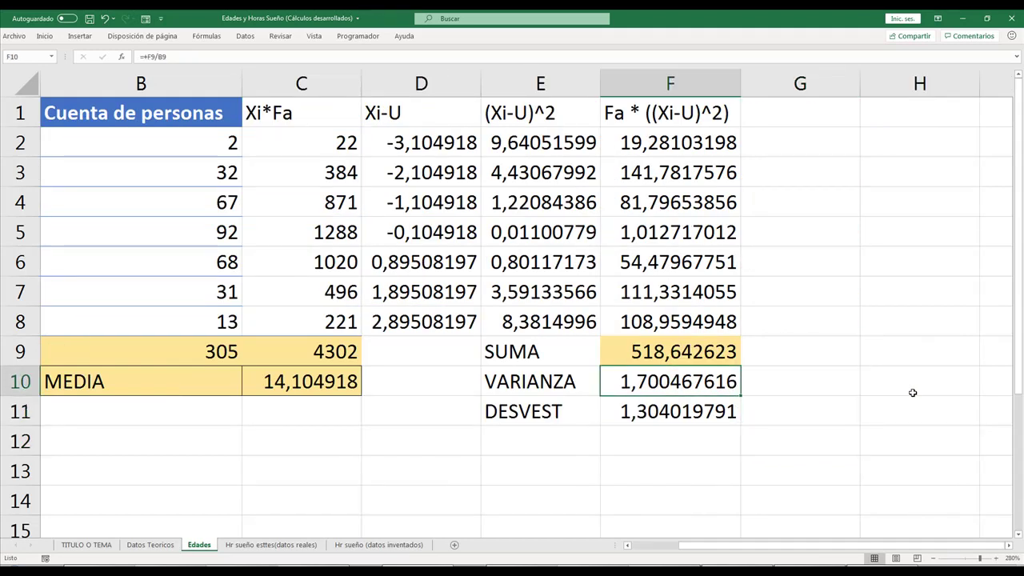
{"action": "key", "text": "F2"}
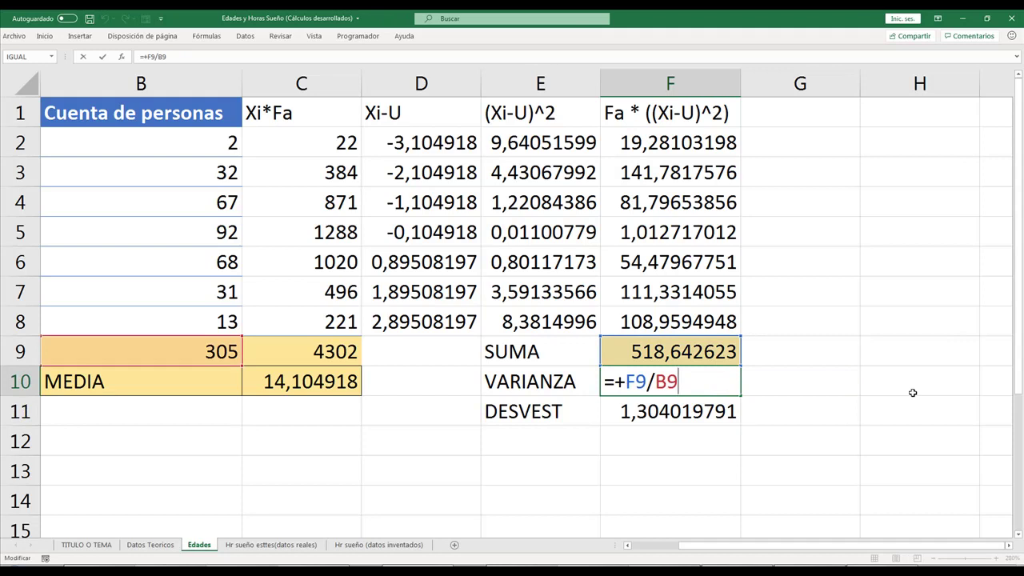
{"action": "type", "text": "GRA"}
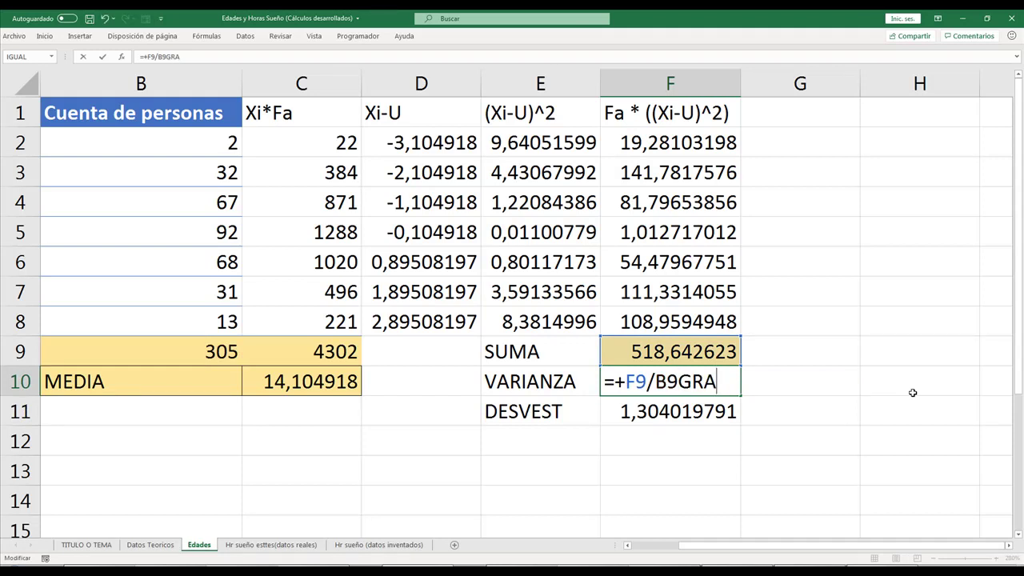
{"action": "key", "text": "Escape"}
Type 'años al cuadrado' in G10 beside the variance.
{"action": "key", "text": "Down"}
{"action": "key", "text": "Right"}
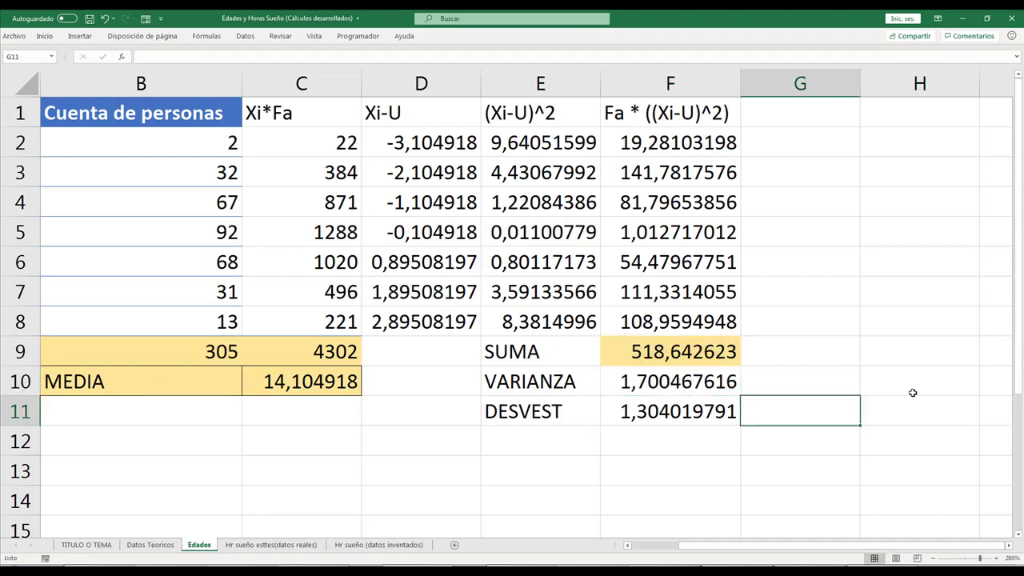
{"action": "key", "text": "Up"}
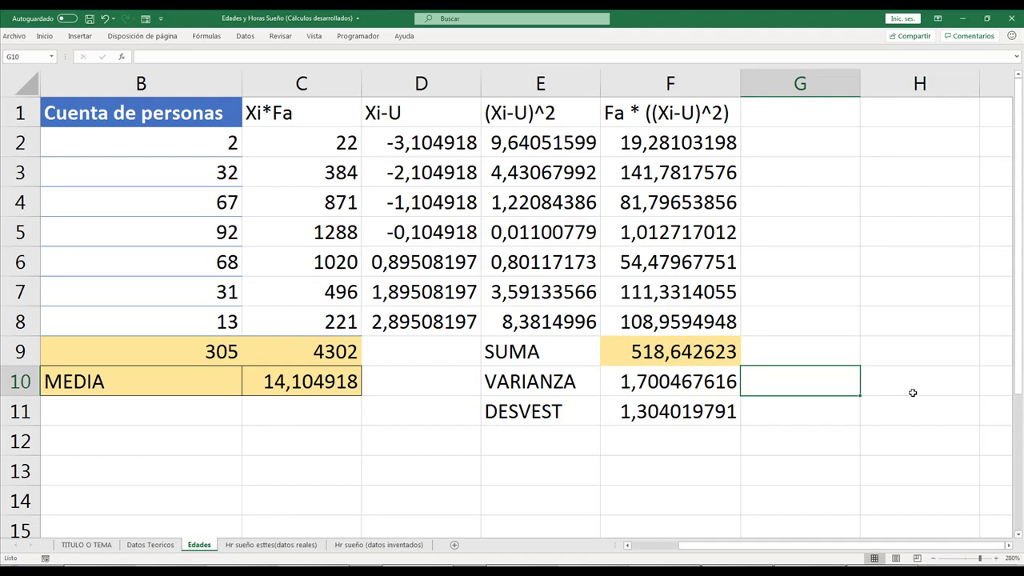
{"action": "key", "text": "Left"}
{"action": "key", "text": "Left"}
{"action": "key", "text": "Left"}
{"action": "key", "text": "Left"}
{"action": "key", "text": "Left"}
{"action": "key", "text": "Left"}
{"action": "key", "text": "Right"}
{"action": "key", "text": "Right"}
{"action": "key", "text": "Right"}
{"action": "key", "text": "Right"}
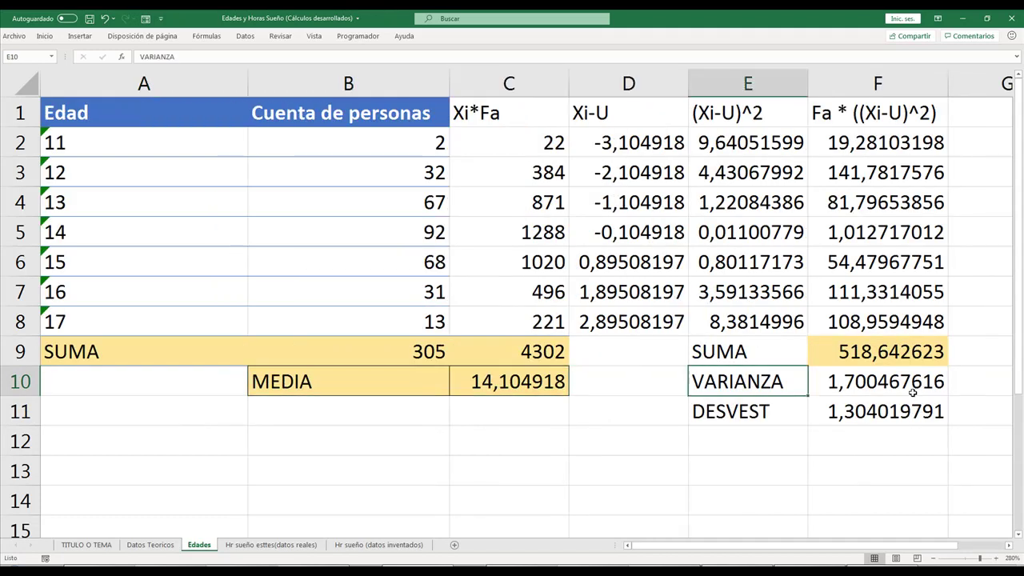
{"action": "key", "text": "Right"}
{"action": "key", "text": "Right"}
{"action": "key", "text": "Right"}
{"action": "key", "text": "Left"}
{"action": "type", "text": "años"}
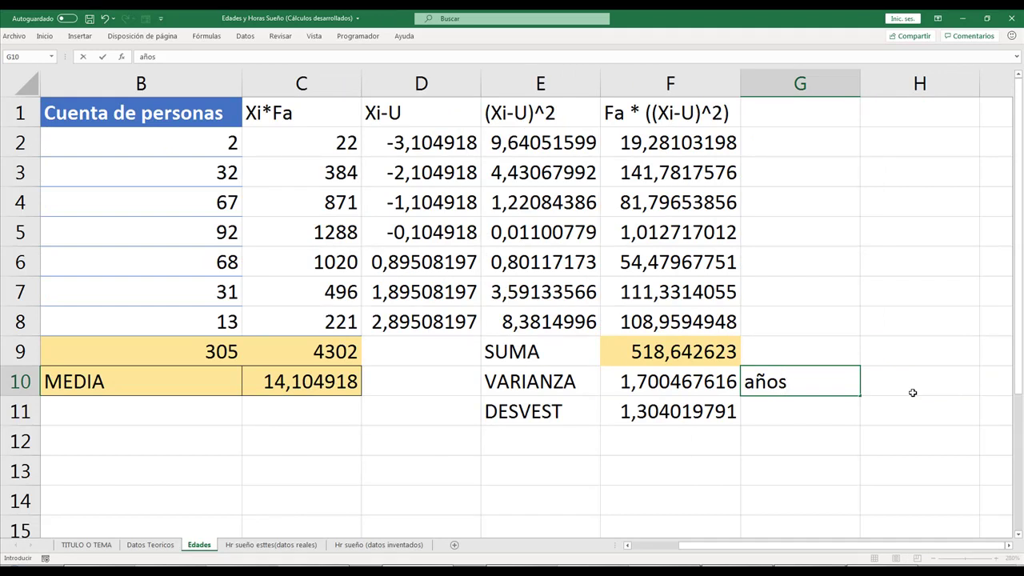
{"action": "type", "text": " al cuadrado"}
{"action": "key", "text": "Return"}
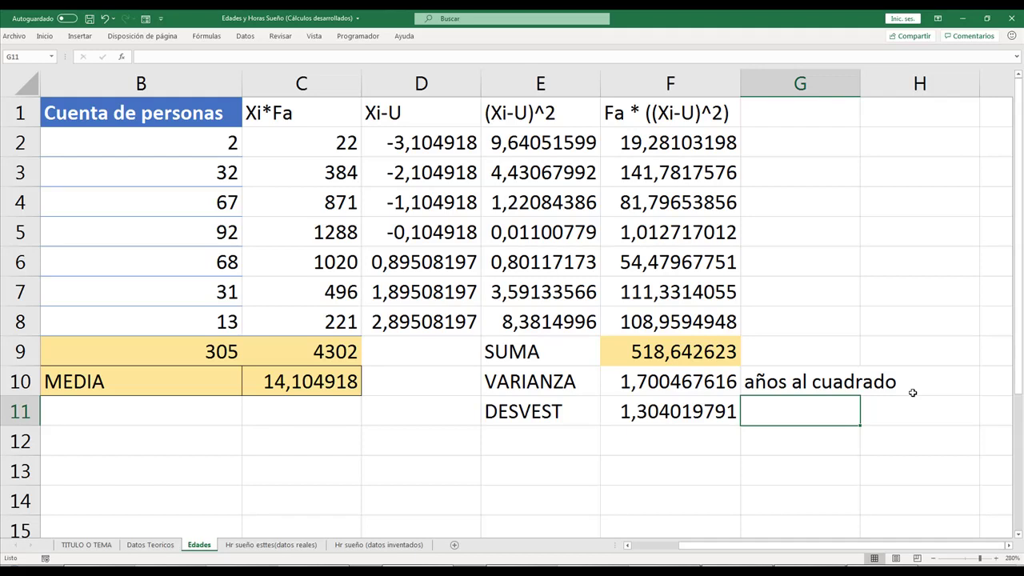
Type 'años' in G11 beside the standard deviation.
{"action": "type", "text": "años"}
{"action": "key", "text": "Delete"}
{"action": "key", "text": "Return"}
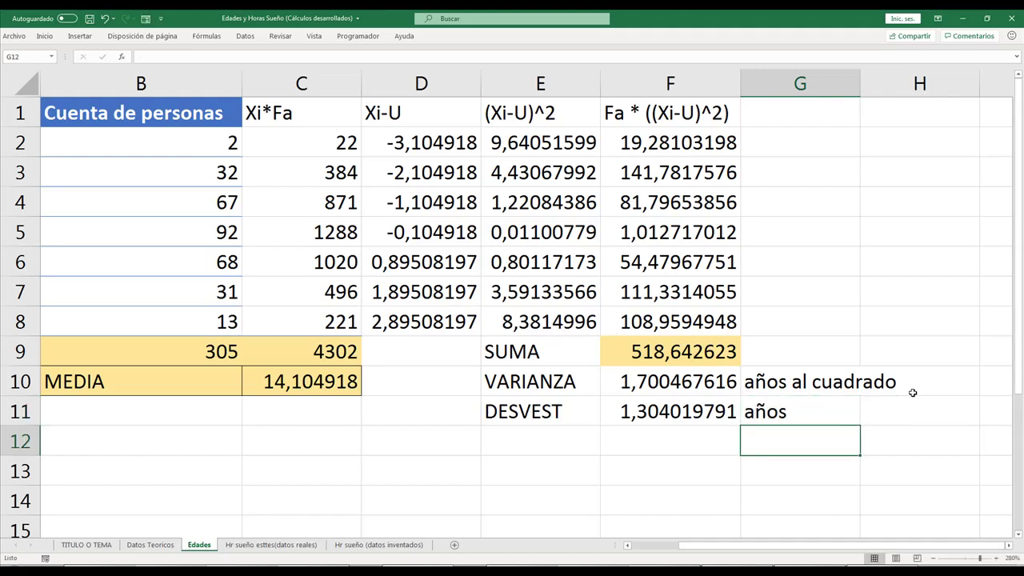
{"action": "key", "text": "Up"}
{"action": "key", "text": "Up"}
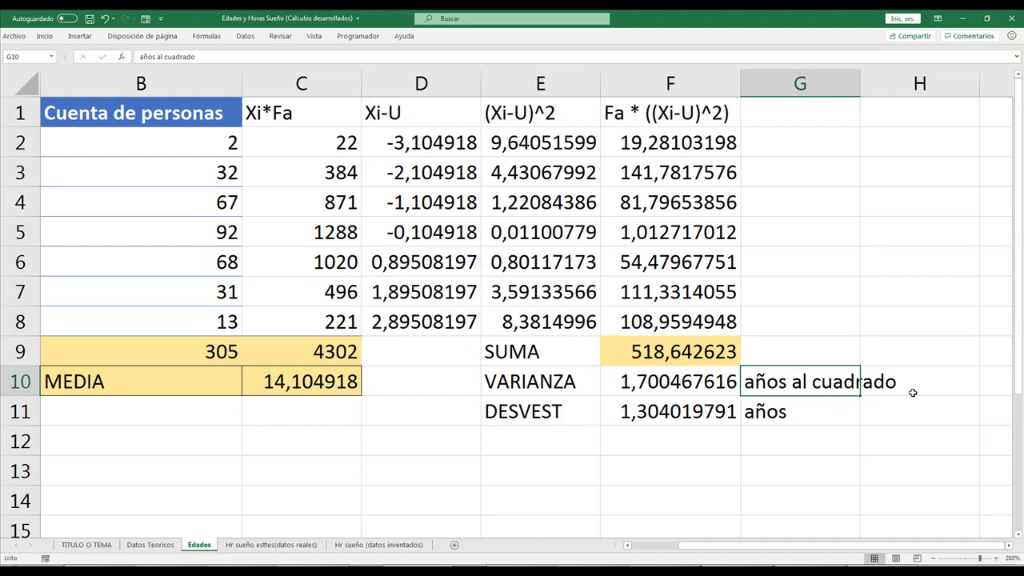
{"action": "key", "text": "Left"}
{"action": "key", "text": "Left"}
{"action": "key", "text": "Left"}
{"action": "key", "text": "Left"}
{"action": "key", "text": "Left"}
{"action": "key", "text": "Left"}
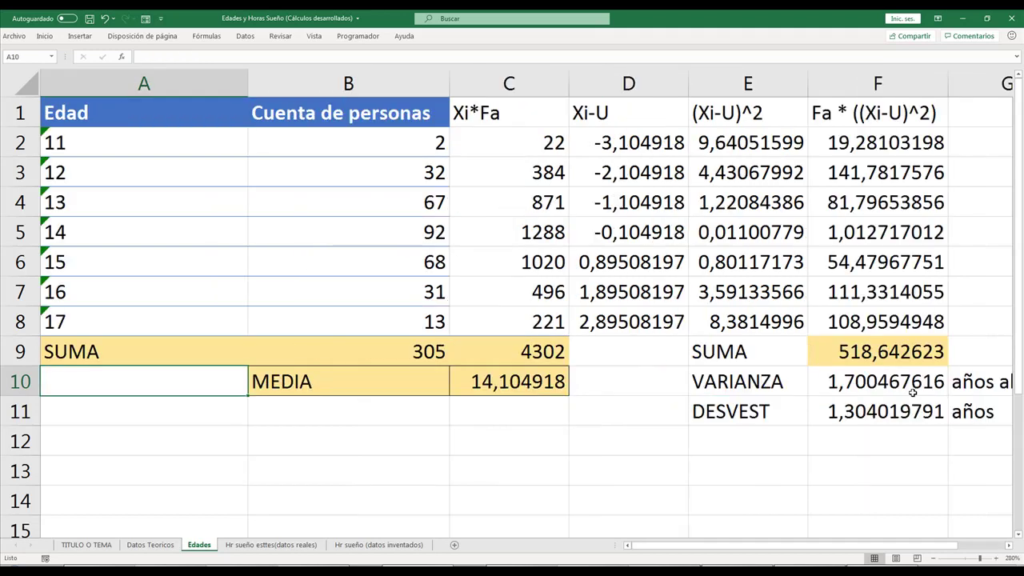
Add a MODA label in B11 under MEDIA.
{"action": "key", "text": "Down"}
{"action": "key", "text": "Right"}
{"action": "type", "text": "MODA"}
{"action": "key", "text": "Tab"}
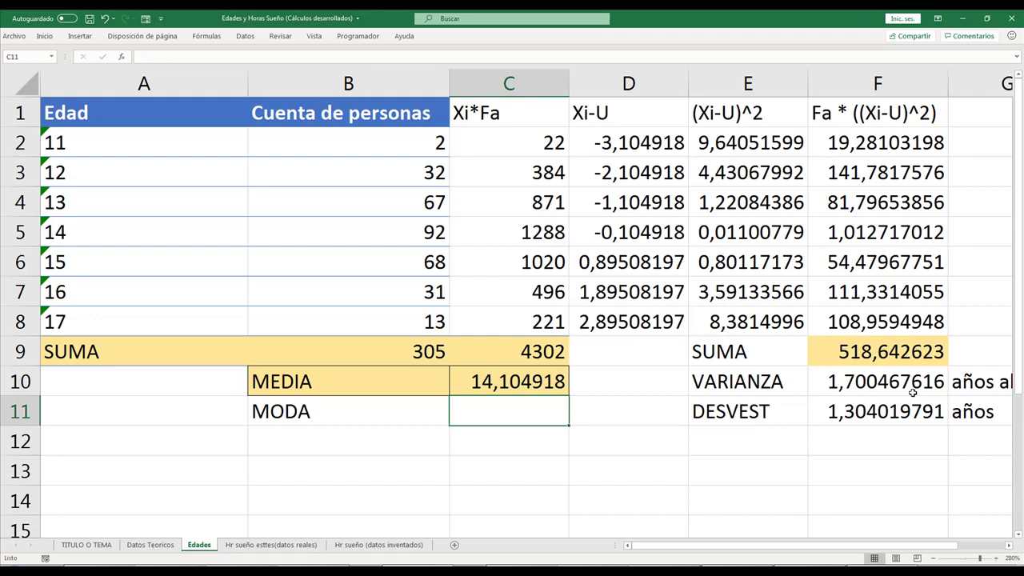
Check that 92 is the highest count and enter 14 as the mode in C11.
{"action": "left_click", "coordinate": [365, 254]}
{"action": "left_click", "coordinate": [112, 224]}
{"action": "left_click", "coordinate": [318, 234]}
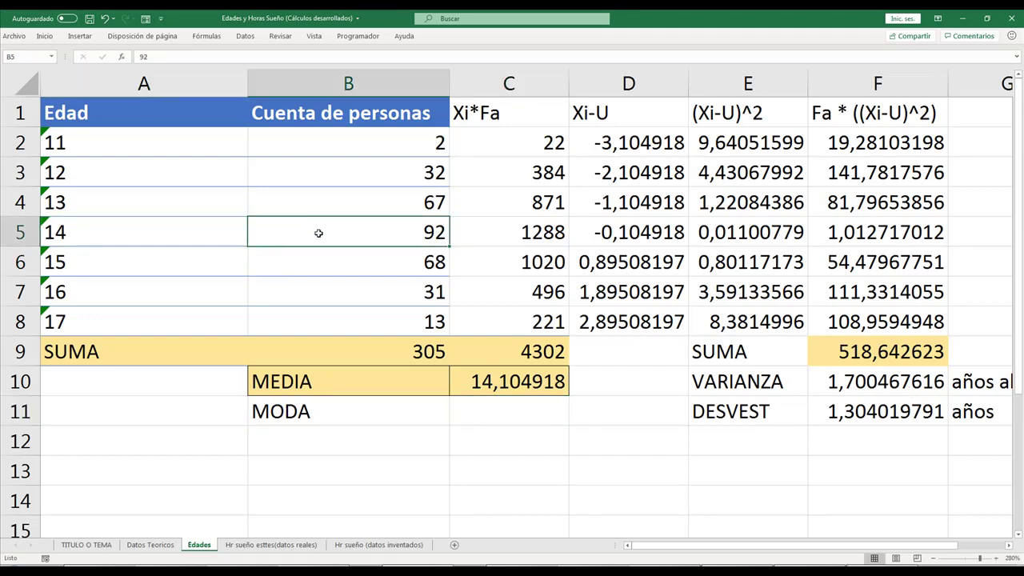
{"action": "left_click", "coordinate": [503, 416]}
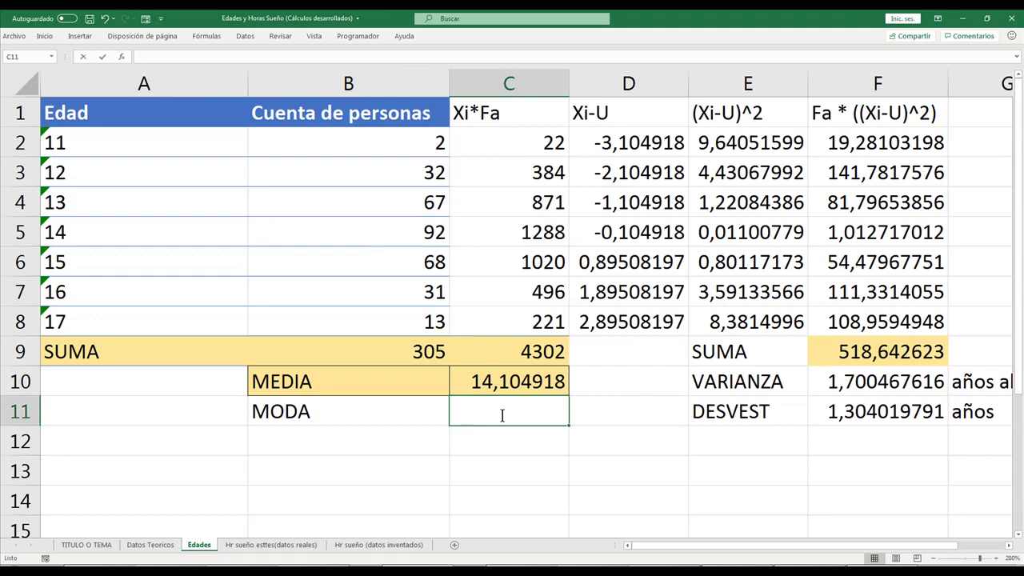
{"action": "type", "text": "14"}
{"action": "key", "text": "Return"}
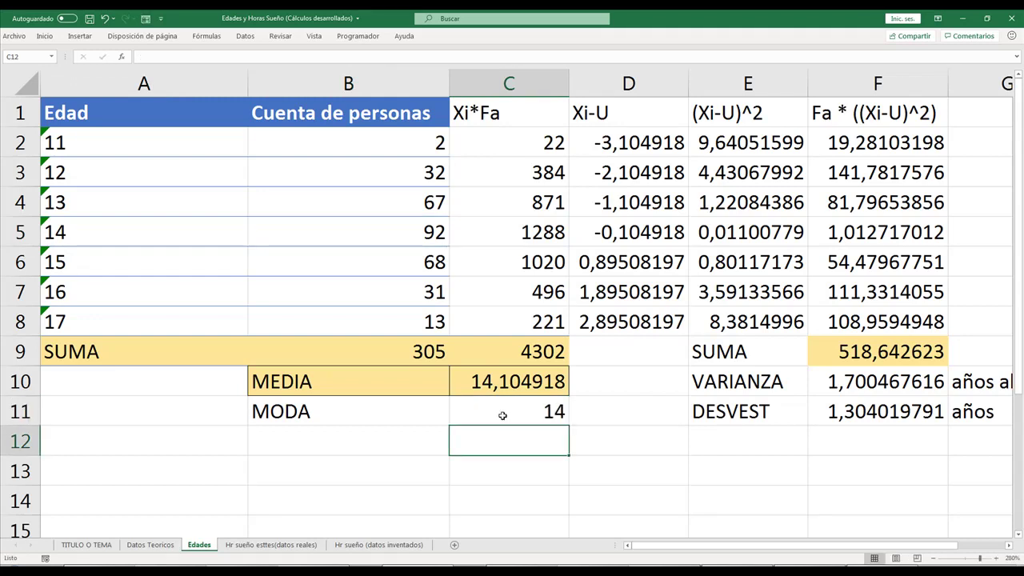
{"action": "key", "text": "Left"}
{"action": "key", "text": "Up"}
{"action": "key", "text": "Up"}
{"action": "key", "text": "Right"}
{"action": "key", "text": "Right"}
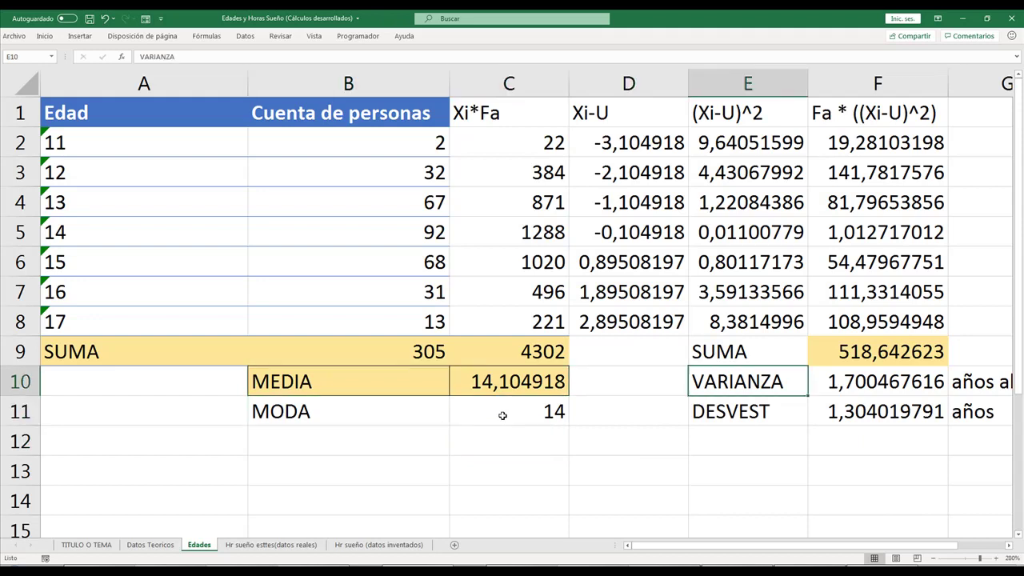
{"action": "key", "text": "Right"}
{"action": "key", "text": "Right"}
{"action": "key", "text": "Right"}
{"action": "key", "text": "Right"}
{"action": "key", "text": "Left"}
{"action": "key", "text": "Left"}
{"action": "key", "text": "Left"}
Add a CV label in E12 below DESVEST.
{"action": "key", "text": "Down"}
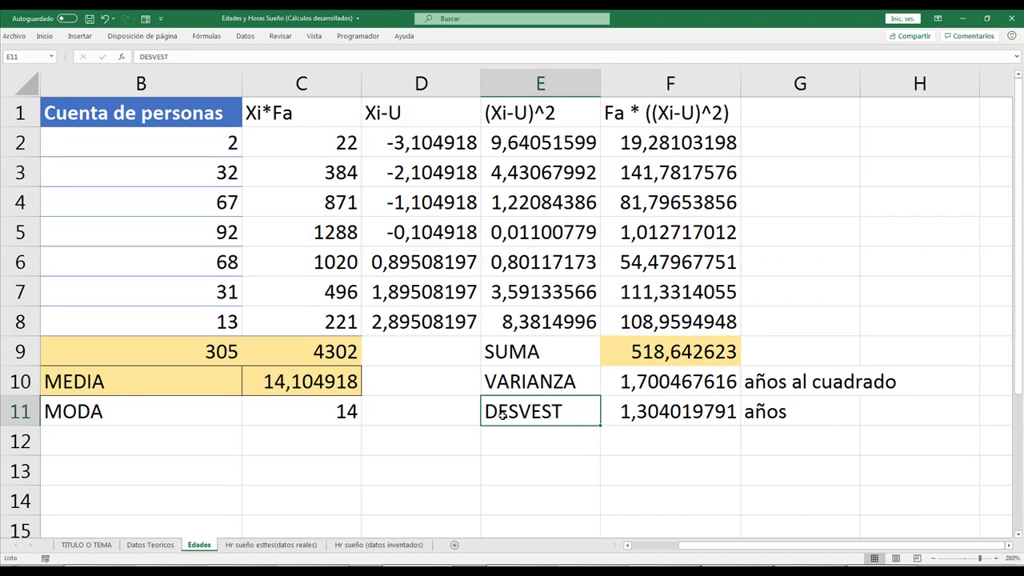
{"action": "key", "text": "Right"}
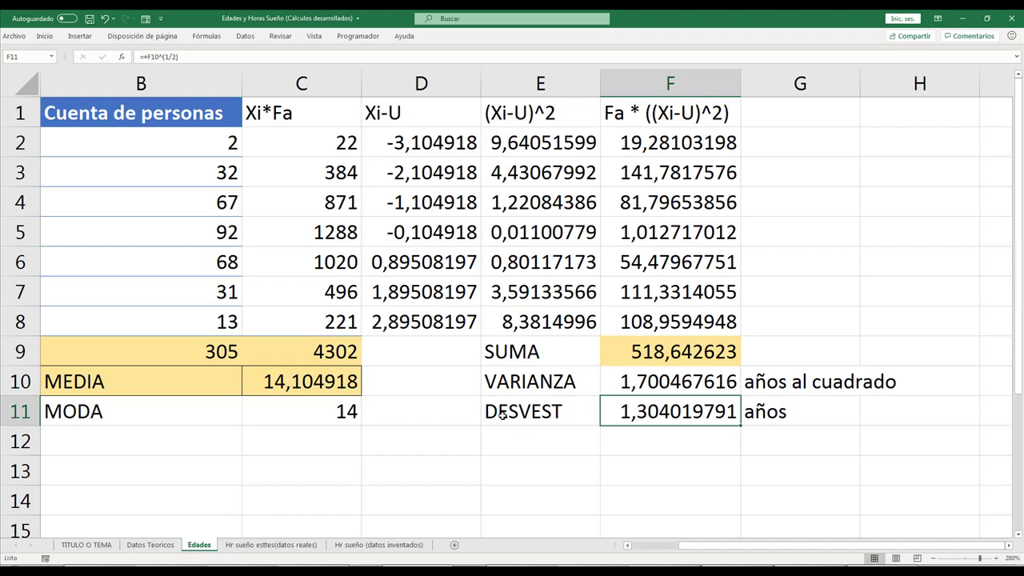
{"action": "key", "text": "Down"}
{"action": "key", "text": "Left"}
{"action": "type", "text": "V"}
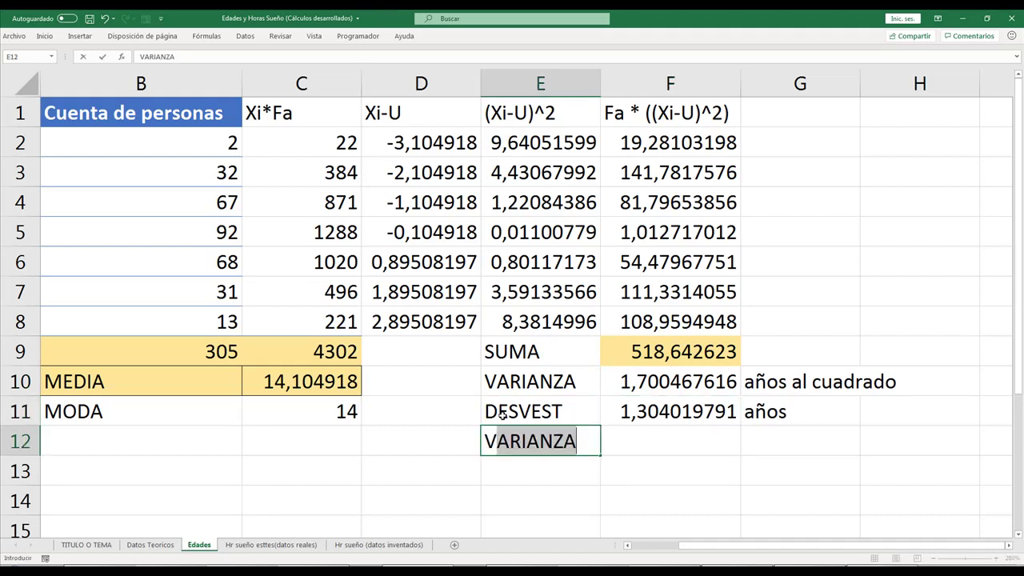
{"action": "key", "text": "BackSpace"}
{"action": "key", "text": "BackSpace"}
{"action": "type", "text": "CV"}
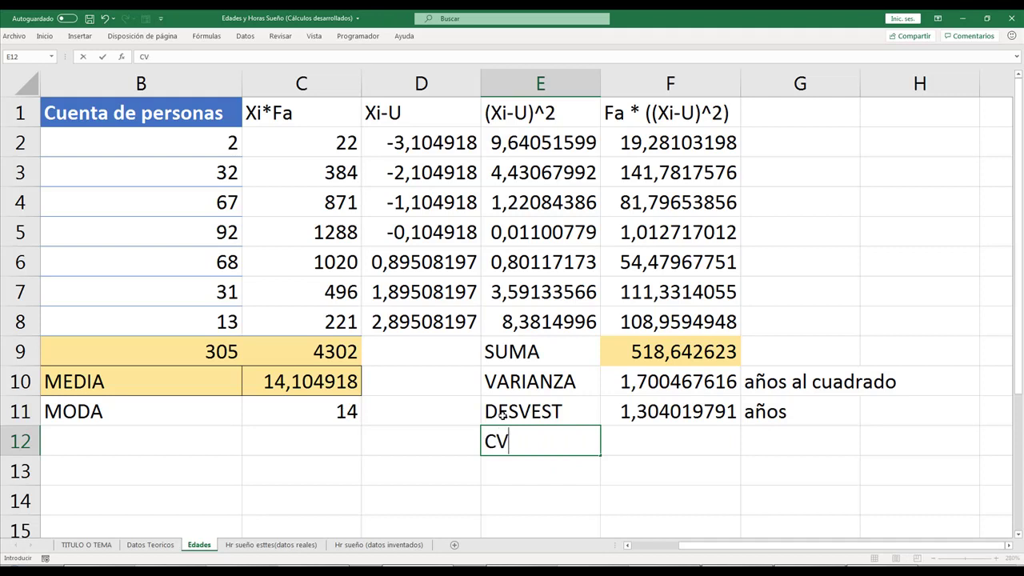
{"action": "key", "text": "Right"}
Enter =+F11/C10 in F12 and format it as a one-decimal percentage, 9,2%.
{"action": "type", "text": "+"}
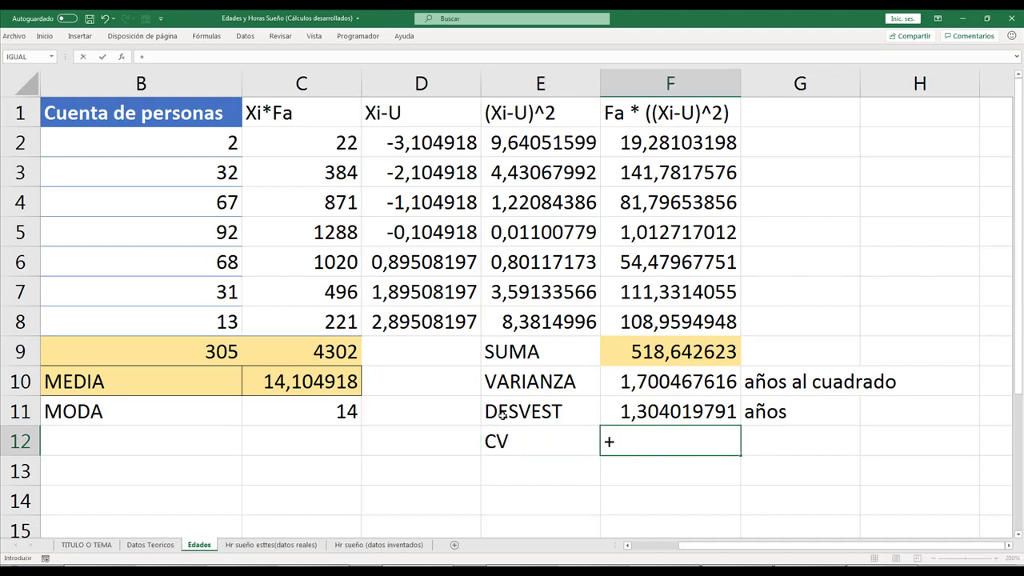
{"action": "key", "text": "Up"}
{"action": "type", "text": "/"}
{"action": "key", "text": "Left"}
{"action": "key", "text": "Left"}
{"action": "key", "text": "Left"}
{"action": "key", "text": "Up"}
{"action": "key", "text": "Up"}
{"action": "key", "text": "Return"}
{"action": "key", "text": "Up"}
{"action": "left_click", "coordinate": [44, 37]}
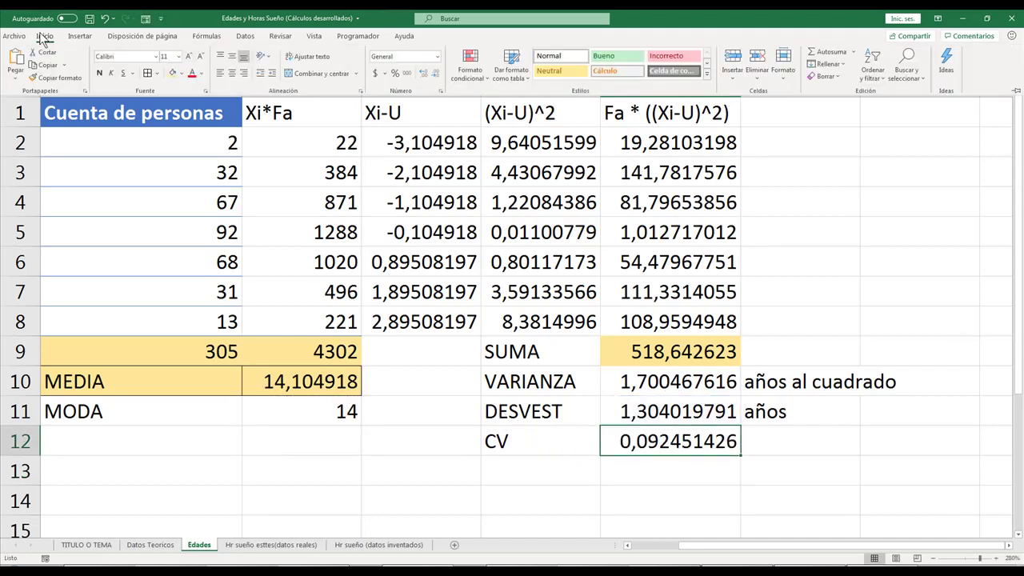
{"action": "left_click", "coordinate": [394, 73]}
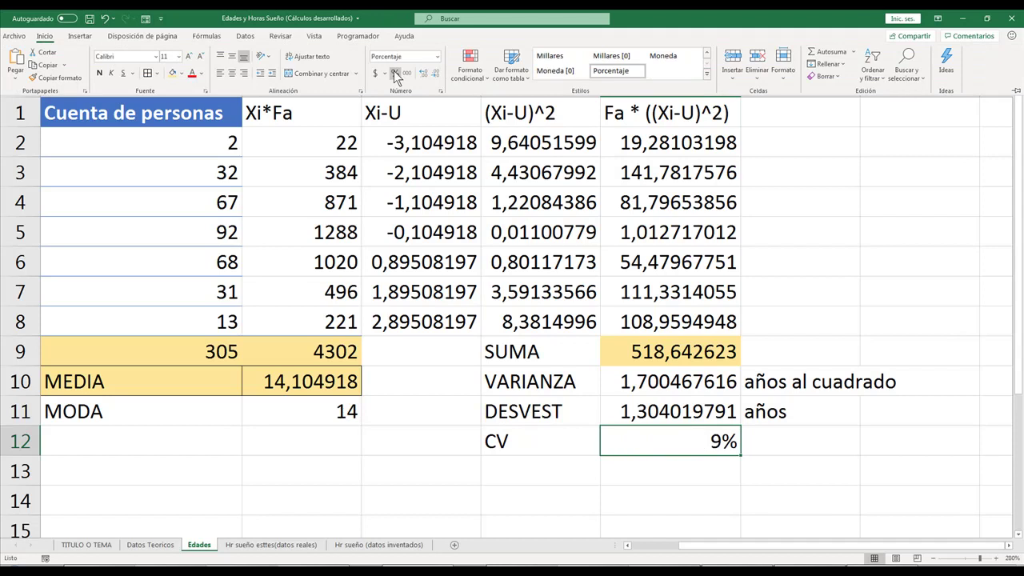
{"action": "left_click", "coordinate": [423, 72]}
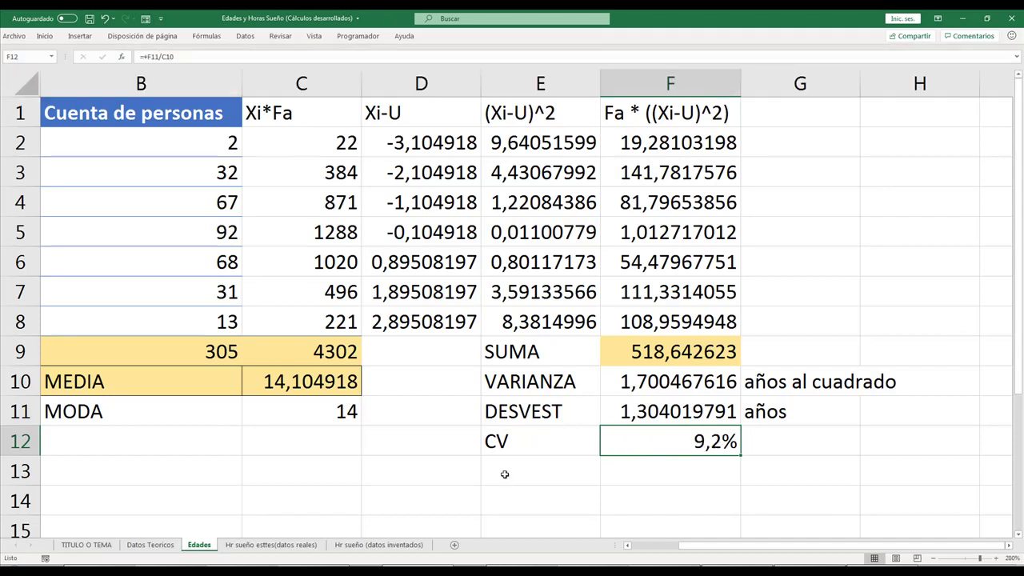
Add a CAPearson label in E13 below CV.
{"action": "left_click", "coordinate": [505, 475]}
{"action": "type", "text": "C"}
{"action": "key", "text": "BackSpace"}
{"action": "type", "text": "Ape"}
{"action": "key", "text": "BackSpace"}
{"action": "key", "text": "BackSpace"}
{"action": "type", "text": "Pearson"}
{"action": "key", "text": "Tab"}
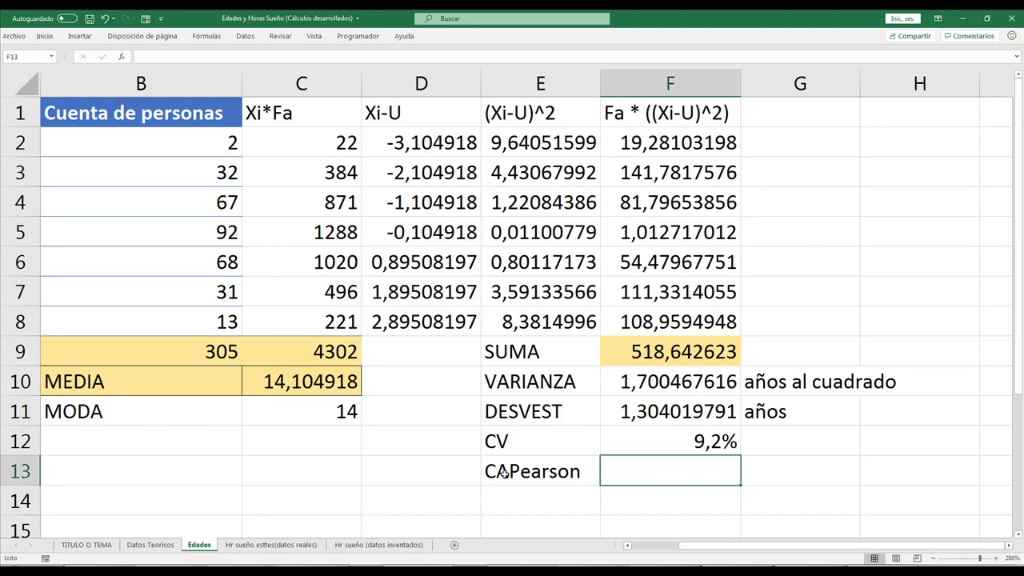
Enter =+(C10-C11)/F11 in F13, giving a Pearson skewness of 0,080457393.
{"action": "type", "text": "+"}
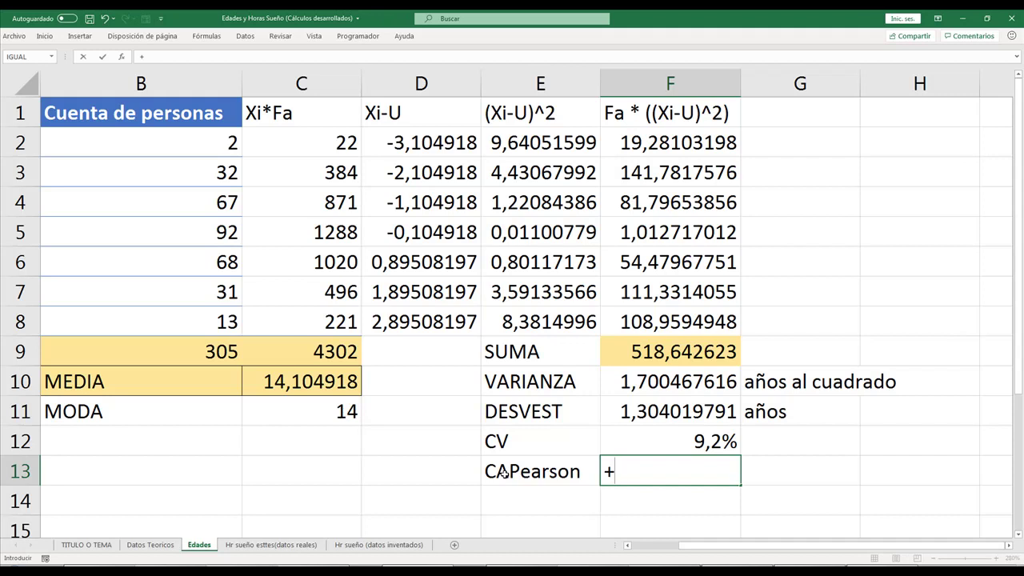
{"action": "key", "text": "Left"}
{"action": "key", "text": "Left"}
{"action": "key", "text": "Left"}
{"action": "key", "text": "Up"}
{"action": "key", "text": "Up"}
{"action": "key", "text": "Up"}
{"action": "type", "text": "-"}
{"action": "key", "text": "Left"}
{"action": "key", "text": "Left"}
{"action": "key", "text": "Left"}
{"action": "key", "text": "Up"}
{"action": "key", "text": "Up"}
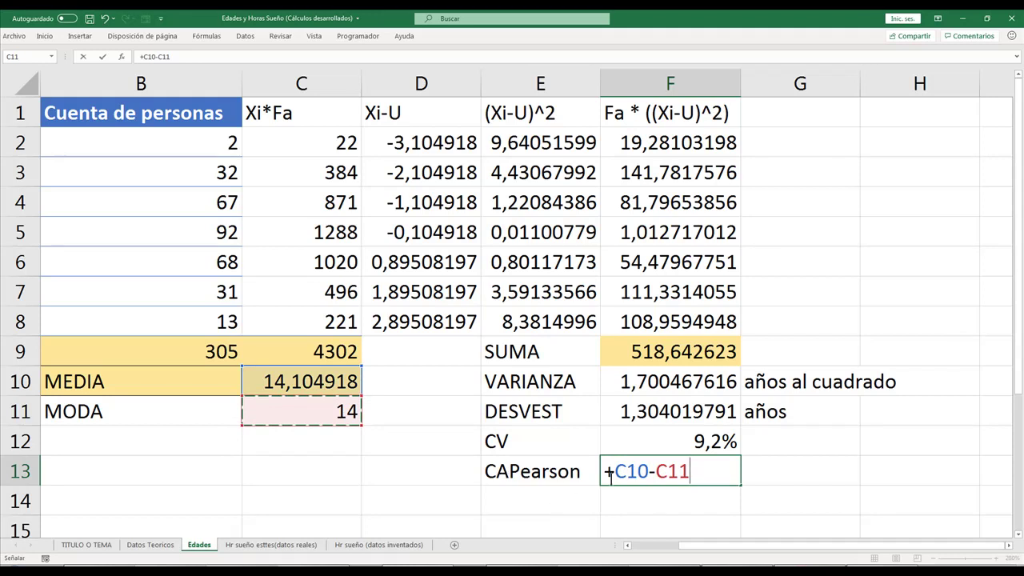
{"action": "left_click", "coordinate": [609, 471]}
{"action": "type", "text": "("}
{"action": "key", "text": "End"}
{"action": "type", "text": ")/"}
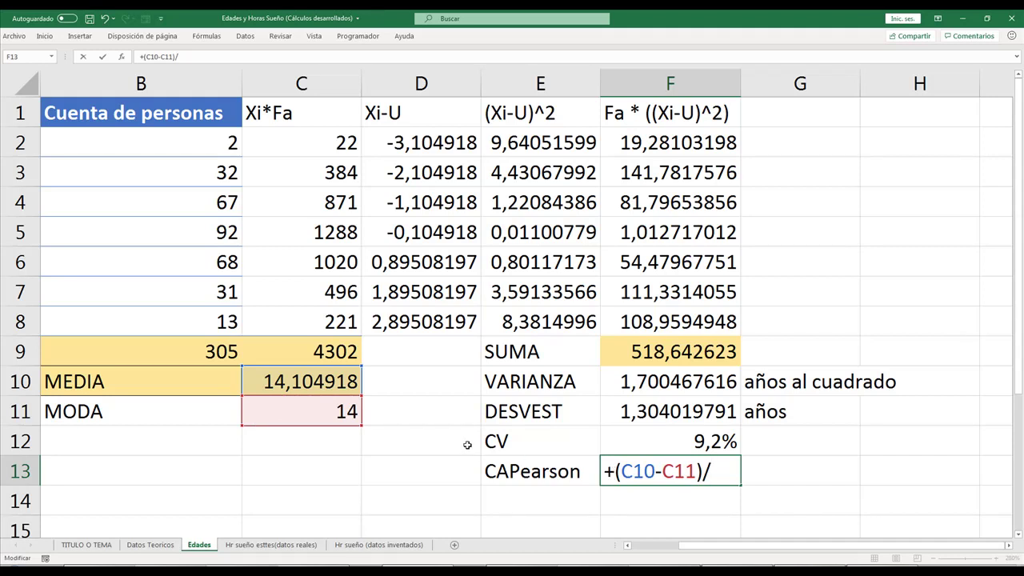
{"action": "left_click", "coordinate": [640, 412]}
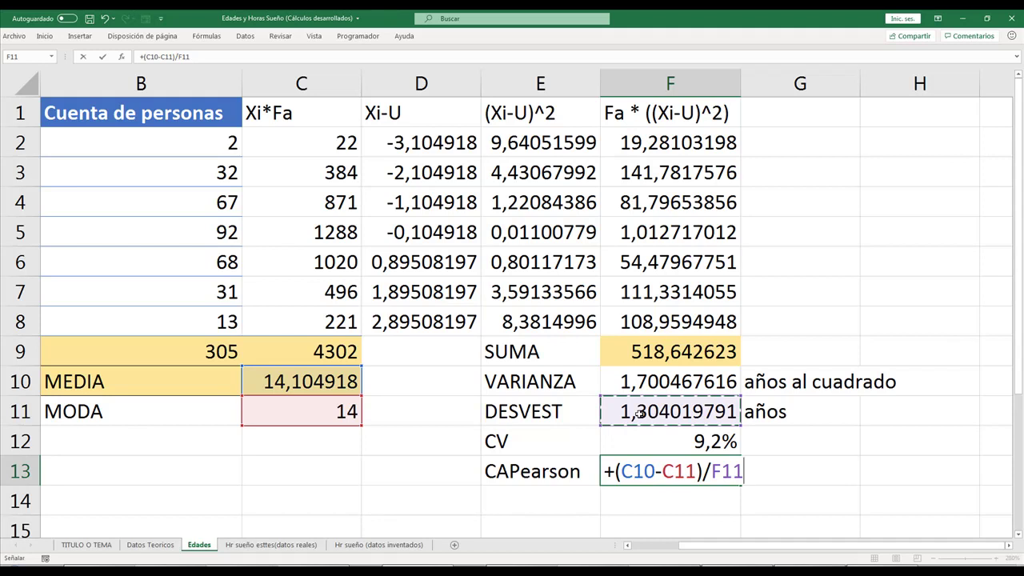
{"action": "key", "text": "Return"}
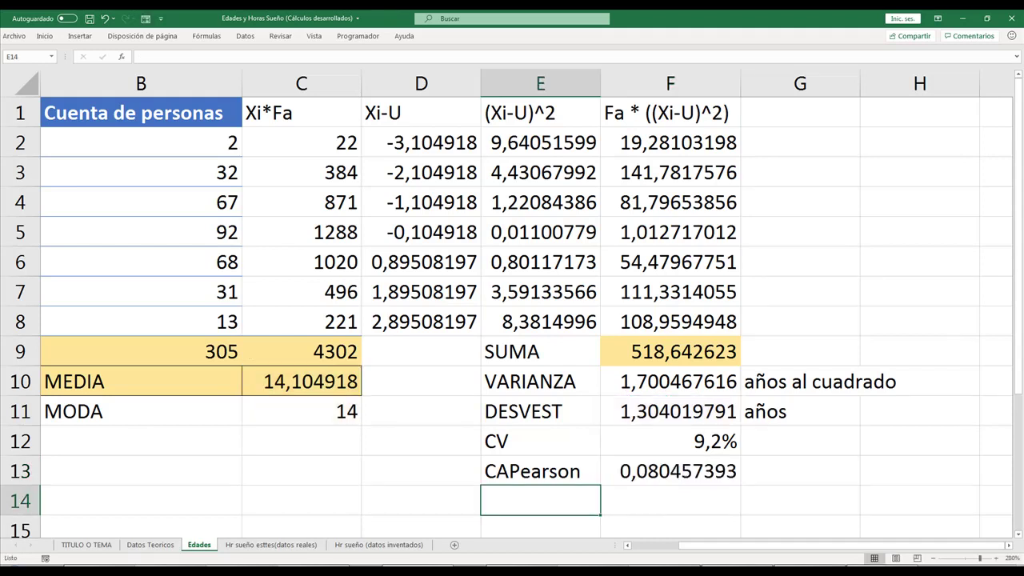
Look over the Datos Teoricos and Hr sueño esttes(datos reales) sheets, then return to Edades.
{"action": "left_click", "coordinate": [149, 545]}
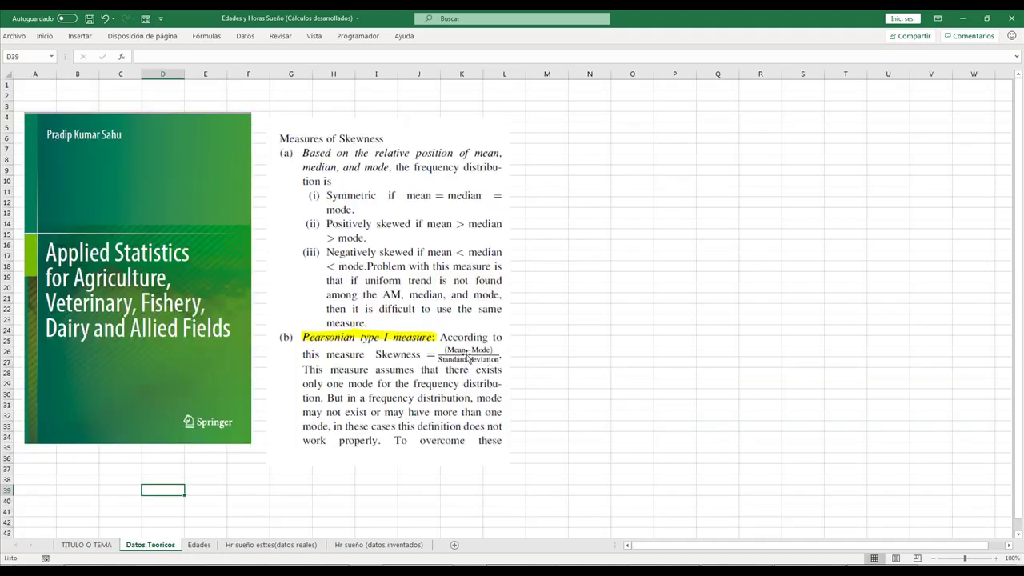
{"action": "left_click", "coordinate": [254, 545]}
{"action": "left_click", "coordinate": [200, 545]}
Format the skewness in F13 as a one-decimal percentage, 8,0%.
{"action": "left_click", "coordinate": [646, 472]}
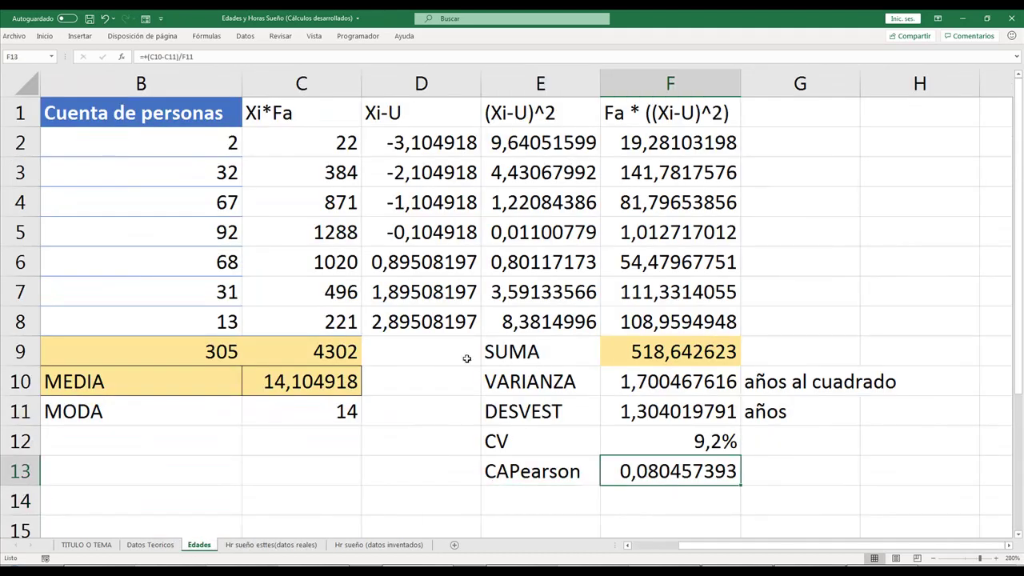
{"action": "left_click", "coordinate": [44, 36]}
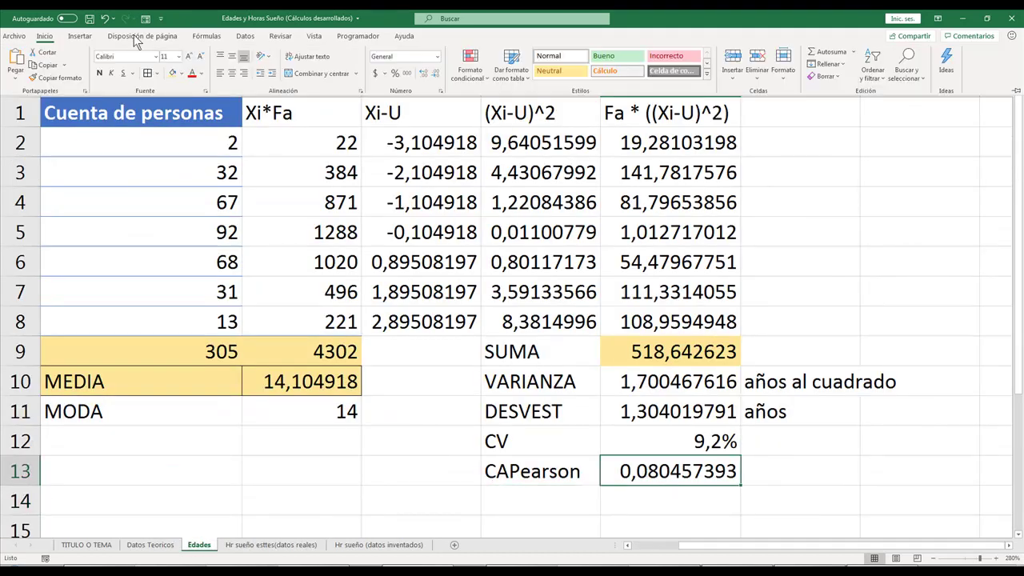
{"action": "left_click", "coordinate": [394, 73]}
{"action": "left_click", "coordinate": [423, 73]}
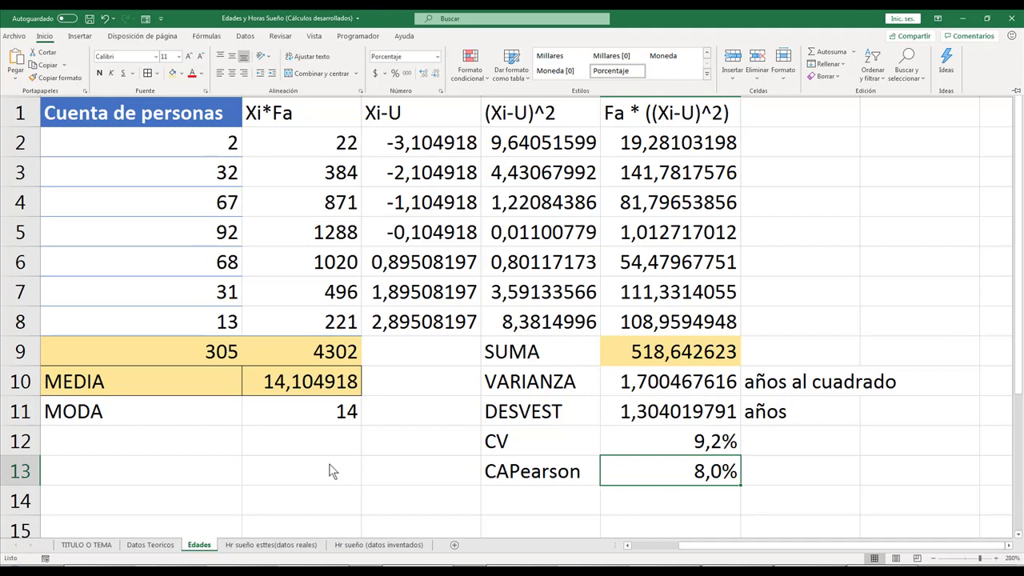
{"action": "key", "text": "ctrl+F1"}
{"action": "key", "text": "Left"}
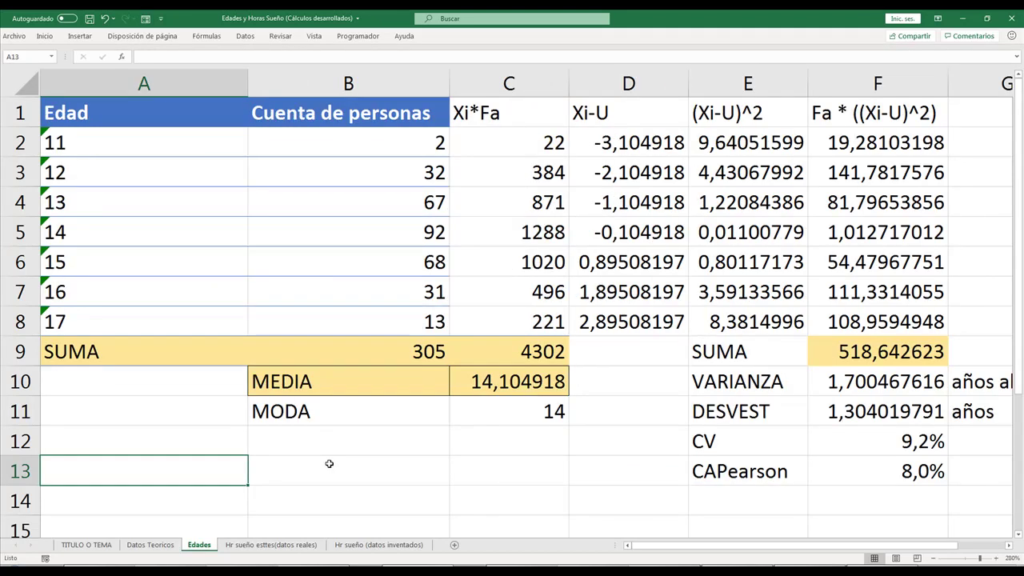
{"action": "key", "text": "Up"}
{"action": "key", "text": "ctrl+Up"}
{"action": "key", "text": "ctrl+Up"}
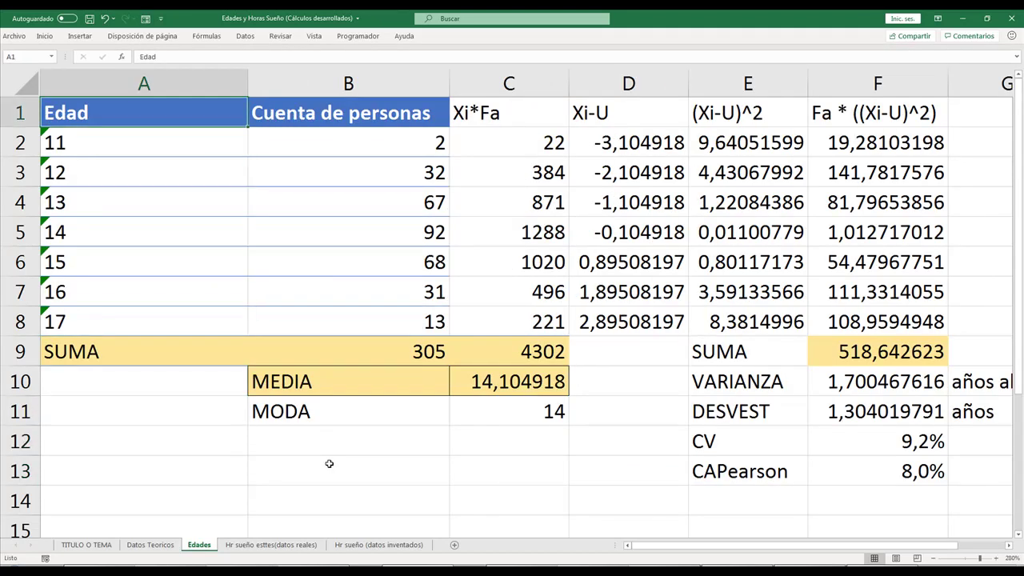